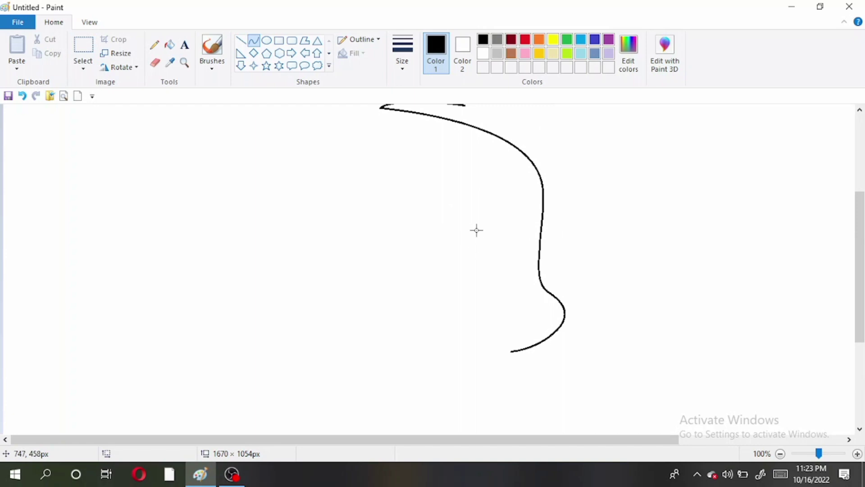
Draw the far ear as a tall arched curve rising from the upper head outline beside the hair tuft.
{"action": "scroll", "coordinate": [476, 230], "scroll_direction": "up", "scroll_amount": 3}
{"action": "left_click_drag", "start_coordinate": [400, 275], "coordinate": [486, 295]}
{"action": "mouse_move", "coordinate": [441, 276]}
{"action": "left_mouse_down"}
{"action": "mouse_move", "coordinate": [451, 183]}
{"action": "mouse_move", "coordinate": [462, 187]}
{"action": "mouse_move", "coordinate": [470, 241]}
{"action": "mouse_move", "coordinate": [495, 190]}
{"action": "mouse_move", "coordinate": [477, 190]}
{"action": "mouse_move", "coordinate": [495, 199]}
{"action": "left_mouse_up"}
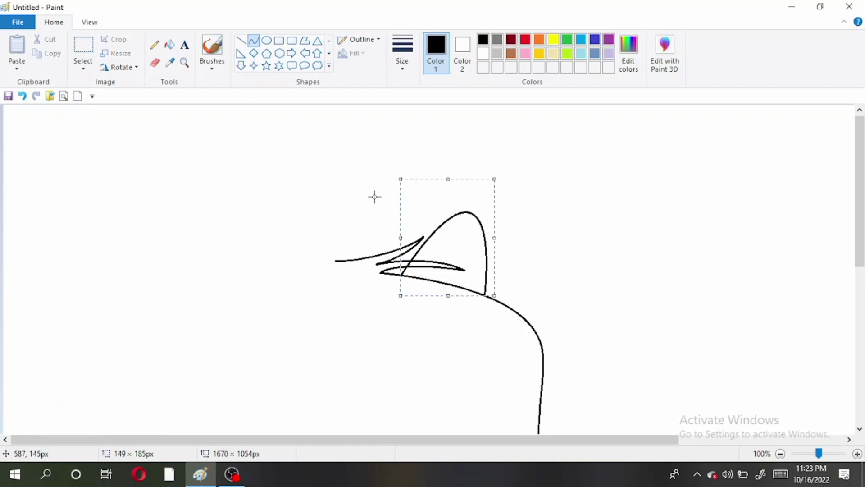
{"action": "left_click", "coordinate": [374, 197]}
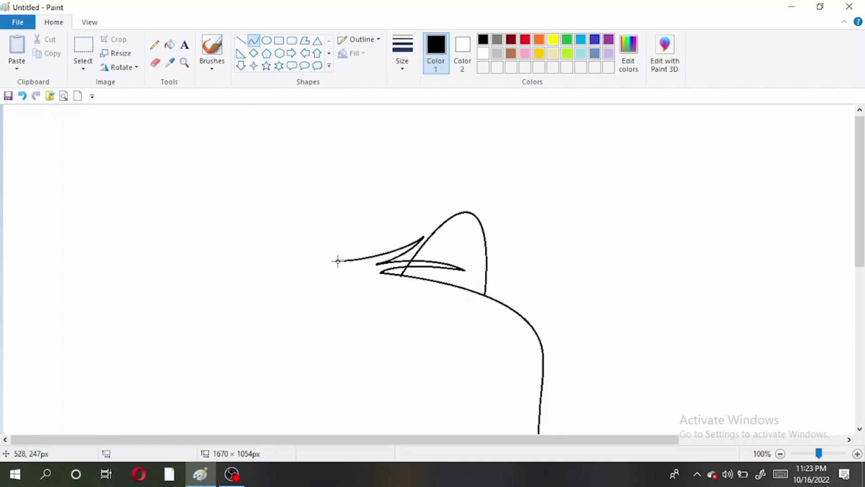
Draw the near ear's upper edge as a curve about 208 × 112 px, placed so it meets the hair line.
{"action": "left_click_drag", "start_coordinate": [226, 251], "coordinate": [359, 276]}
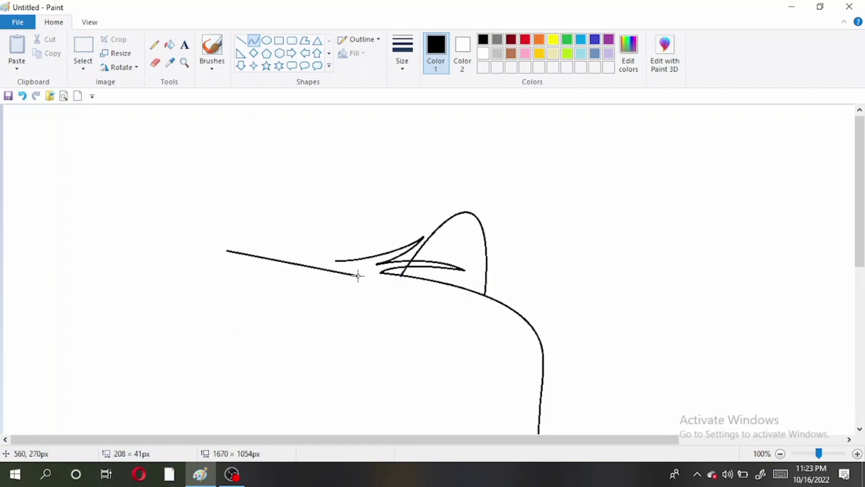
{"action": "left_click_drag", "start_coordinate": [243, 251], "coordinate": [237, 206]}
{"action": "left_click_drag", "start_coordinate": [300, 237], "coordinate": [294, 221]}
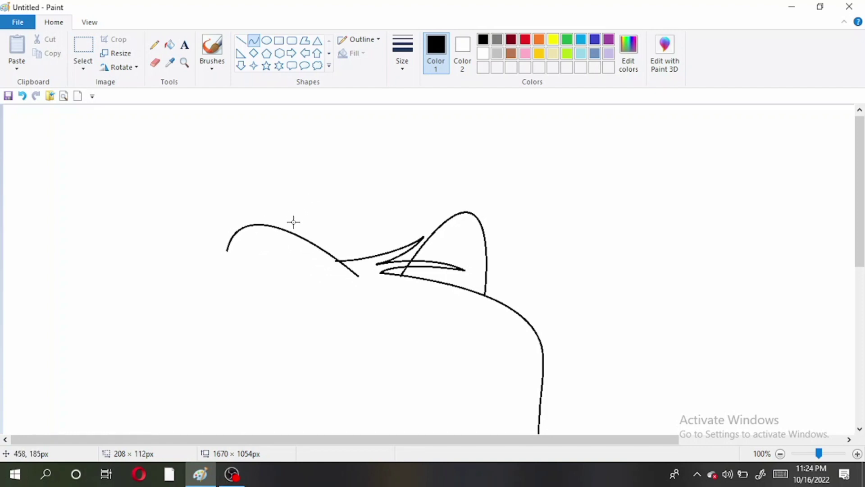
{"action": "left_click_drag", "start_coordinate": [278, 250], "coordinate": [266, 245]}
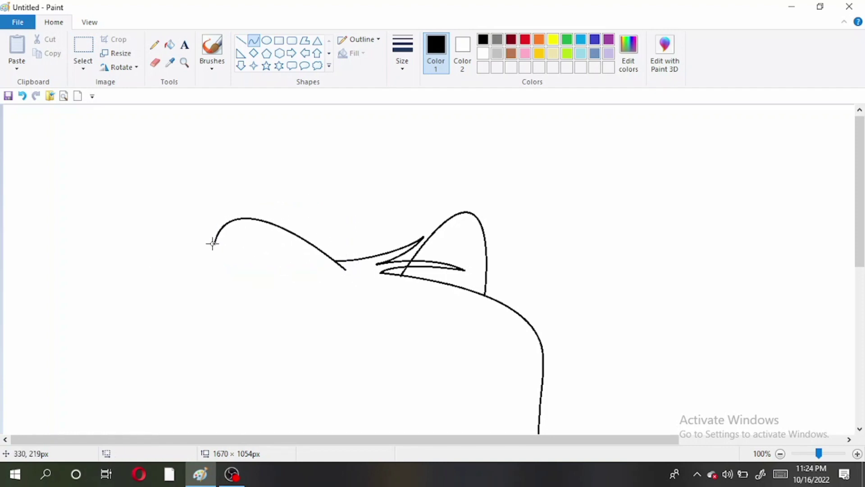
Draw the near ear's inner rim curling down from its tip, with a small crescent fold and the back-of-cheek line below it.
{"action": "left_click_drag", "start_coordinate": [214, 242], "coordinate": [311, 307]}
{"action": "left_click_drag", "start_coordinate": [225, 250], "coordinate": [237, 221]}
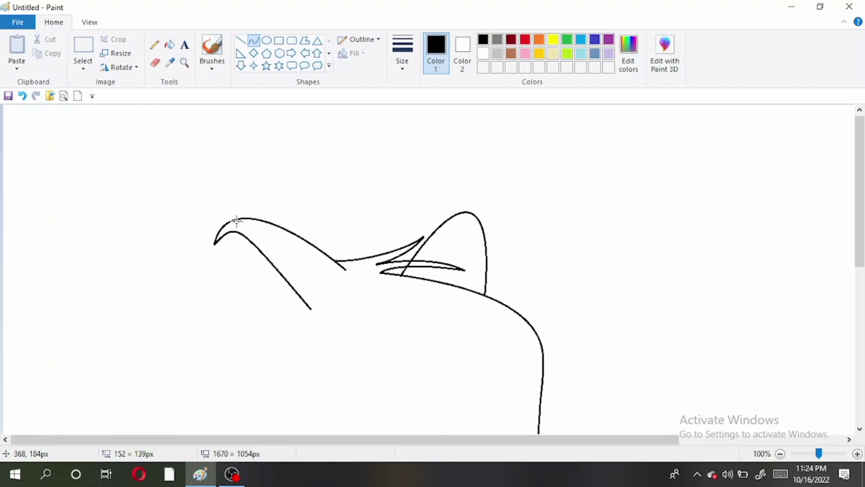
{"action": "mouse_move", "coordinate": [280, 272]}
{"action": "left_mouse_down"}
{"action": "mouse_move", "coordinate": [305, 239]}
{"action": "mouse_move", "coordinate": [305, 248]}
{"action": "mouse_move", "coordinate": [270, 242]}
{"action": "mouse_move", "coordinate": [295, 262]}
{"action": "mouse_move", "coordinate": [307, 255]}
{"action": "mouse_move", "coordinate": [272, 257]}
{"action": "mouse_move", "coordinate": [290, 272]}
{"action": "mouse_move", "coordinate": [311, 390]}
{"action": "left_mouse_up"}
{"action": "scroll", "coordinate": [305, 234], "scroll_direction": "down", "scroll_amount": 1}
{"action": "left_click_drag", "start_coordinate": [300, 282], "coordinate": [272, 361]}
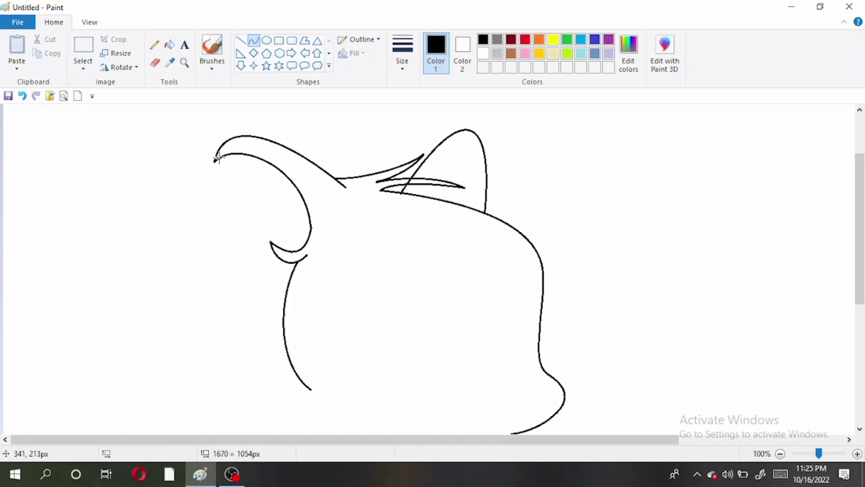
Close the near ear with a bulging outer curve from its tip down to the back-of-cheek line, spanning about 112 × 274 px.
{"action": "left_click_drag", "start_coordinate": [214, 162], "coordinate": [284, 333]}
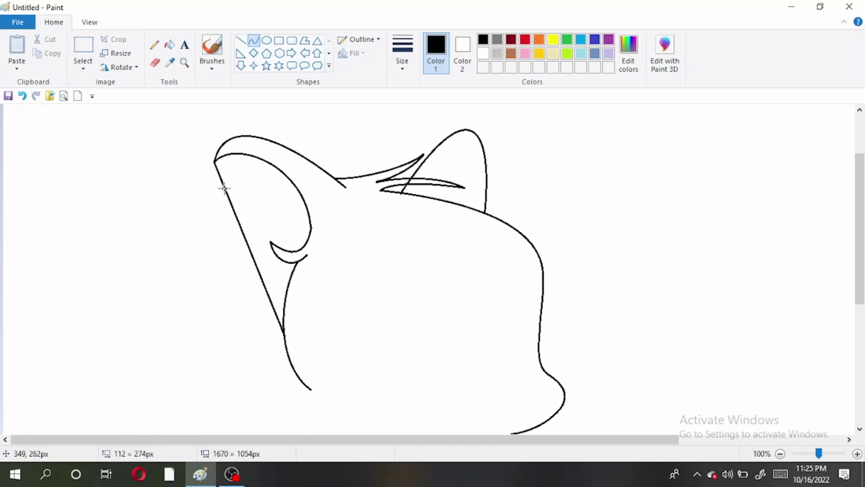
{"action": "left_click_drag", "start_coordinate": [224, 189], "coordinate": [207, 250]}
{"action": "left_click_drag", "start_coordinate": [239, 311], "coordinate": [207, 336]}
Draw the right eye near the face's front edge as a short lower-lid line with two tall curved sides above it.
{"action": "scroll", "coordinate": [445, 248], "scroll_direction": "down", "scroll_amount": 3}
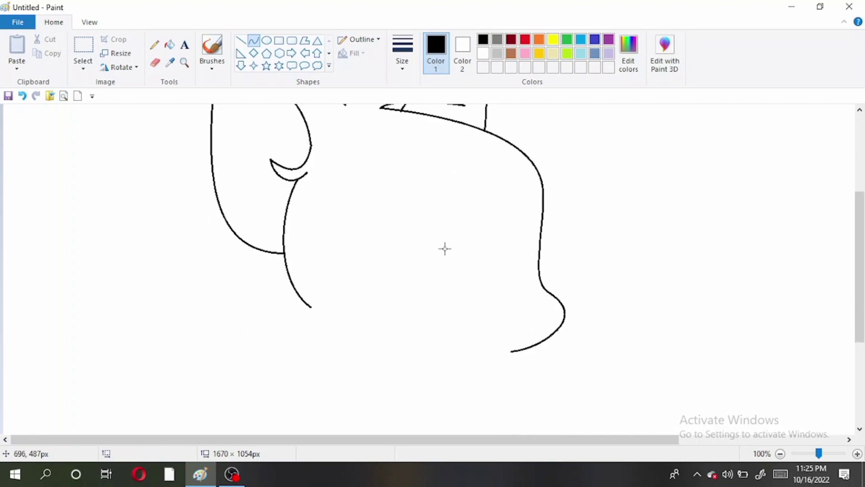
{"action": "left_click_drag", "start_coordinate": [490, 269], "coordinate": [504, 269]}
{"action": "left_click_drag", "start_coordinate": [507, 268], "coordinate": [495, 269]}
{"action": "mouse_move", "coordinate": [493, 182]}
{"action": "left_mouse_down"}
{"action": "mouse_move", "coordinate": [495, 268]}
{"action": "mouse_move", "coordinate": [487, 245]}
{"action": "mouse_move", "coordinate": [479, 253]}
{"action": "left_mouse_up"}
{"action": "left_click_drag", "start_coordinate": [482, 198], "coordinate": [522, 188]}
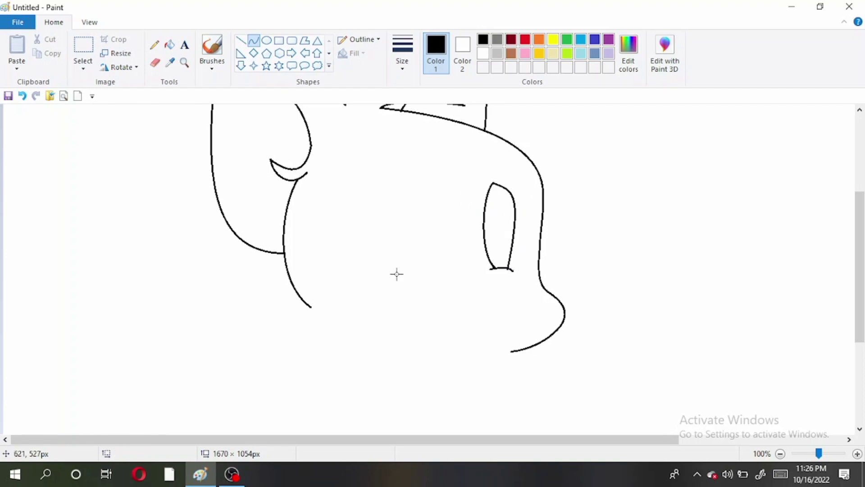
Draw the left eye as a short lower-lid line with two curved sides forming a slanted, rounded outline above it.
{"action": "left_click_drag", "start_coordinate": [468, 270], "coordinate": [435, 269]}
{"action": "mouse_move", "coordinate": [420, 196]}
{"action": "left_mouse_down"}
{"action": "mouse_move", "coordinate": [435, 268]}
{"action": "mouse_move", "coordinate": [406, 218]}
{"action": "left_mouse_up"}
{"action": "left_click_drag", "start_coordinate": [435, 258], "coordinate": [431, 253]}
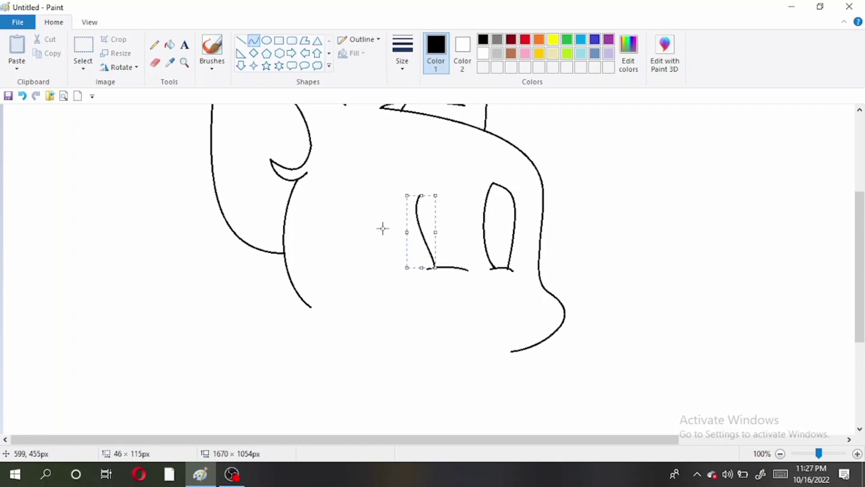
{"action": "left_click", "coordinate": [383, 228]}
{"action": "mouse_move", "coordinate": [420, 195]}
{"action": "left_mouse_down"}
{"action": "mouse_move", "coordinate": [456, 271]}
{"action": "mouse_move", "coordinate": [445, 196]}
{"action": "mouse_move", "coordinate": [432, 188]}
{"action": "left_mouse_up"}
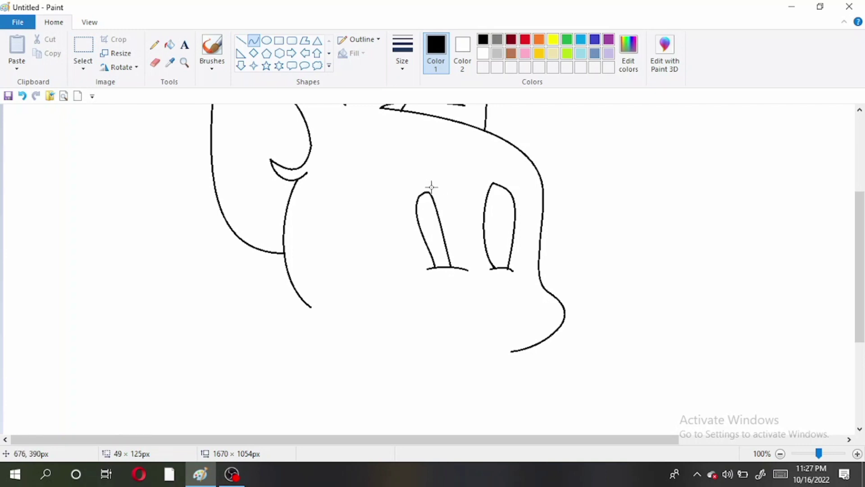
{"action": "left_click_drag", "start_coordinate": [445, 246], "coordinate": [456, 273]}
{"action": "left_click", "coordinate": [396, 225]}
Add an upright oval pupil at the bottom of each eye, the right one about 29 × 63 px.
{"action": "left_click", "coordinate": [266, 40]}
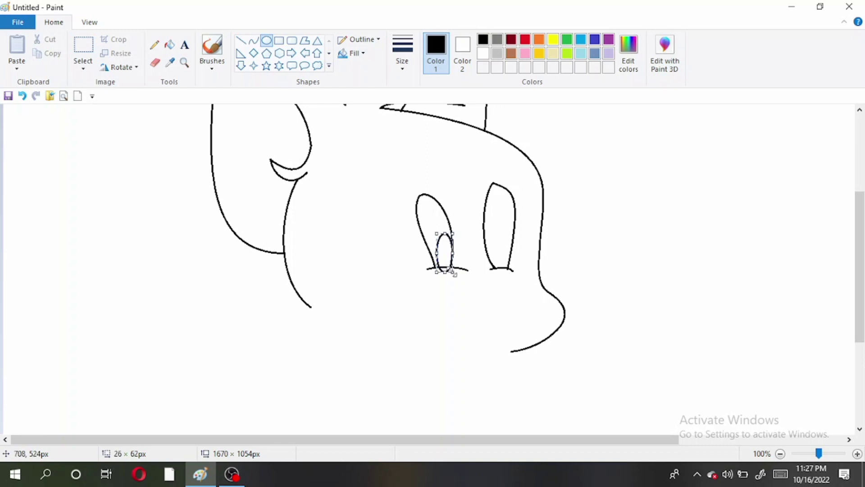
{"action": "left_click_drag", "start_coordinate": [436, 233], "coordinate": [434, 236]}
{"action": "left_click", "coordinate": [407, 239]}
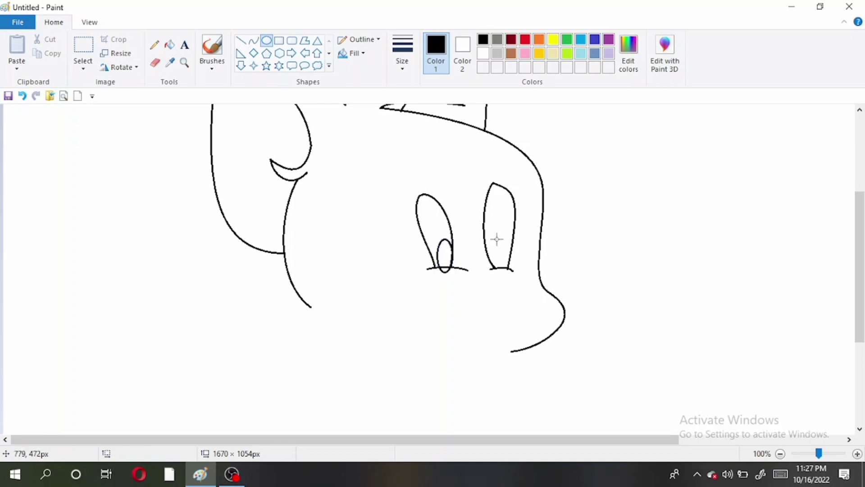
{"action": "left_click_drag", "start_coordinate": [490, 240], "coordinate": [505, 278]}
{"action": "left_click_drag", "start_coordinate": [490, 238], "coordinate": [484, 237]}
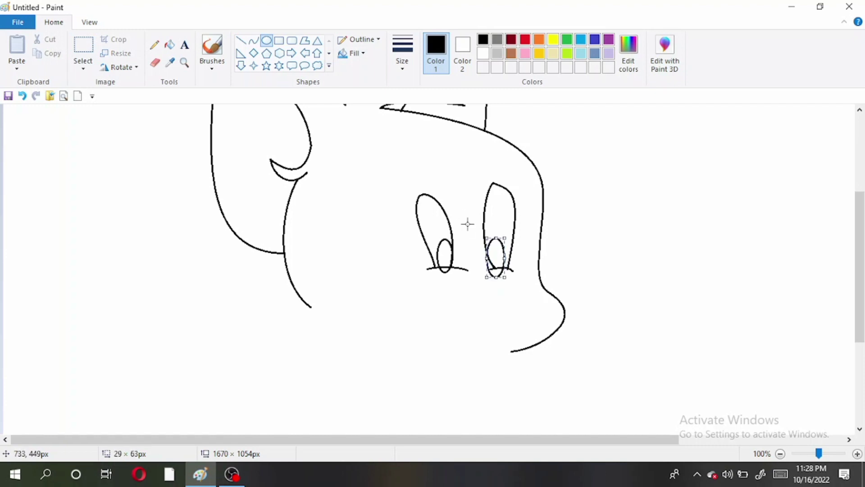
Erase the pupil parts below both lower-lid lines and the stray eye outline inside the right pupil.
{"action": "left_click", "coordinate": [185, 62]}
{"action": "left_click", "coordinate": [453, 252]}
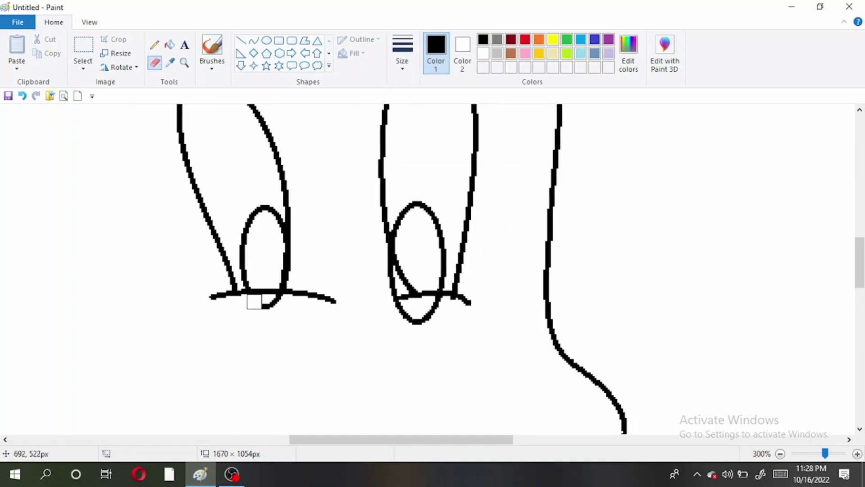
{"action": "left_click_drag", "start_coordinate": [254, 301], "coordinate": [281, 299]}
{"action": "mouse_move", "coordinate": [408, 317]}
{"action": "left_mouse_down"}
{"action": "mouse_move", "coordinate": [396, 304]}
{"action": "mouse_move", "coordinate": [406, 315]}
{"action": "mouse_move", "coordinate": [437, 307]}
{"action": "mouse_move", "coordinate": [404, 286]}
{"action": "mouse_move", "coordinate": [403, 272]}
{"action": "left_mouse_up"}
Fill both pupils with black.
{"action": "left_click", "coordinate": [170, 44]}
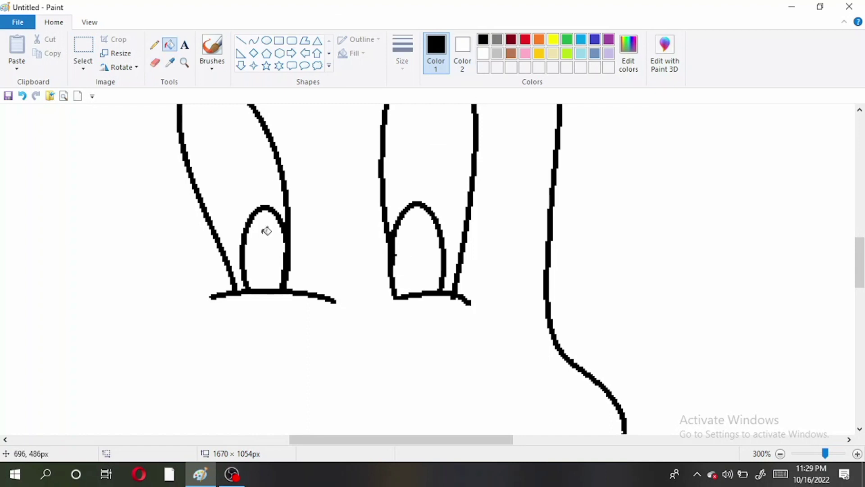
{"action": "left_click", "coordinate": [265, 244]}
{"action": "left_click", "coordinate": [415, 252]}
Add one larger and two small white oval highlights to each pupil, and fill the larger ones with white.
{"action": "left_click", "coordinate": [267, 41]}
{"action": "left_click_drag", "start_coordinate": [415, 242], "coordinate": [436, 272]}
{"action": "left_click", "coordinate": [483, 53]}
{"action": "left_click_drag", "start_coordinate": [405, 215], "coordinate": [411, 224]}
{"action": "left_click_drag", "start_coordinate": [396, 253], "coordinate": [402, 261]}
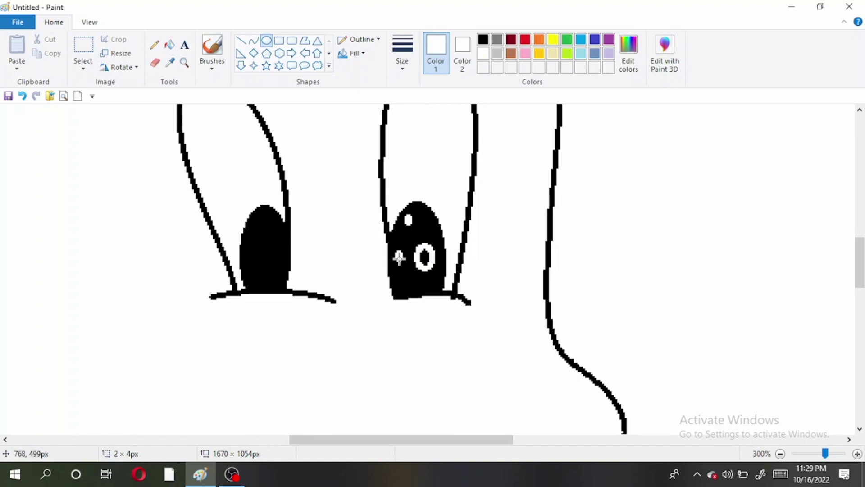
{"action": "left_click_drag", "start_coordinate": [264, 251], "coordinate": [282, 275]}
{"action": "mouse_move", "coordinate": [263, 221]}
{"action": "left_mouse_down"}
{"action": "mouse_move", "coordinate": [270, 230]}
{"action": "mouse_move", "coordinate": [256, 253]}
{"action": "left_mouse_up"}
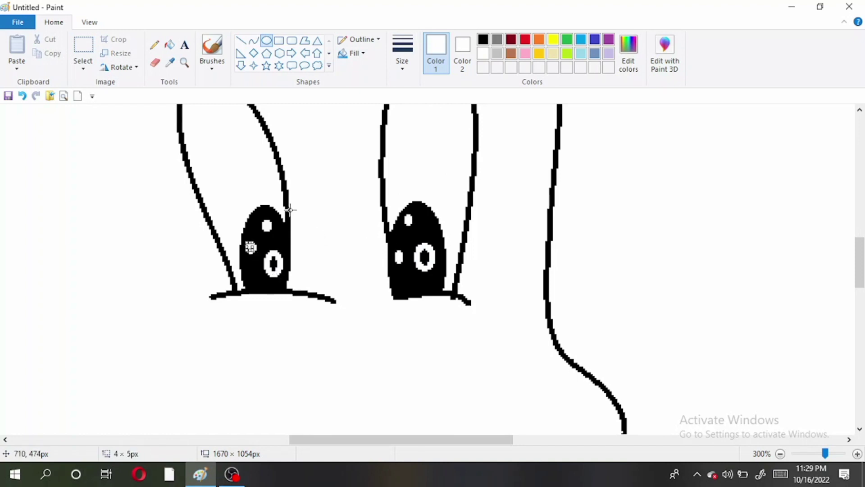
{"action": "left_click", "coordinate": [169, 45]}
{"action": "left_click", "coordinate": [424, 256]}
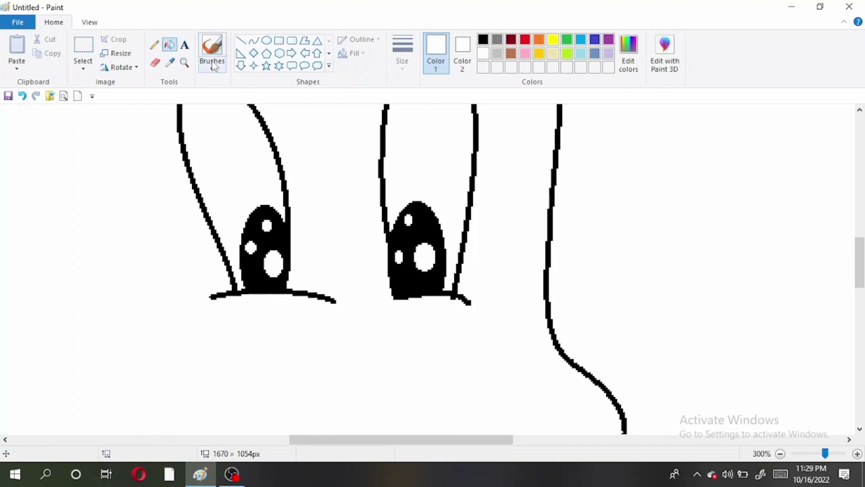
Set the primary drawing colour back to black.
{"action": "left_click", "coordinate": [483, 39]}
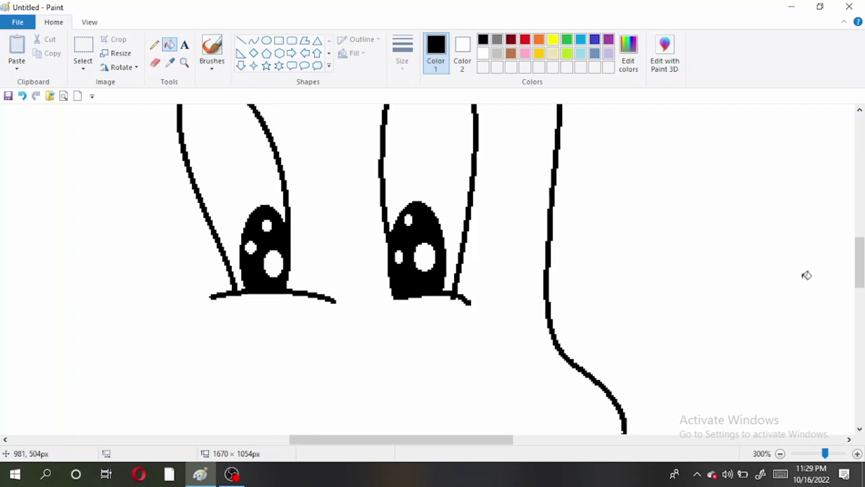
{"action": "left_click", "coordinate": [781, 454]}
{"action": "left_click", "coordinate": [781, 455]}
{"action": "left_click_drag", "start_coordinate": [860, 351], "coordinate": [860, 258]}
{"action": "left_click_drag", "start_coordinate": [690, 439], "coordinate": [542, 430]}
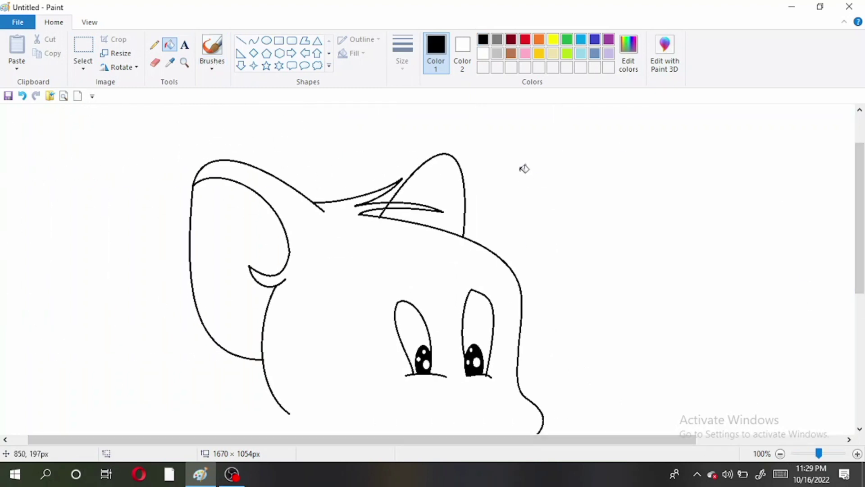
{"action": "scroll", "coordinate": [419, 190], "scroll_direction": "down", "scroll_amount": 1}
{"action": "left_click", "coordinate": [241, 40]}
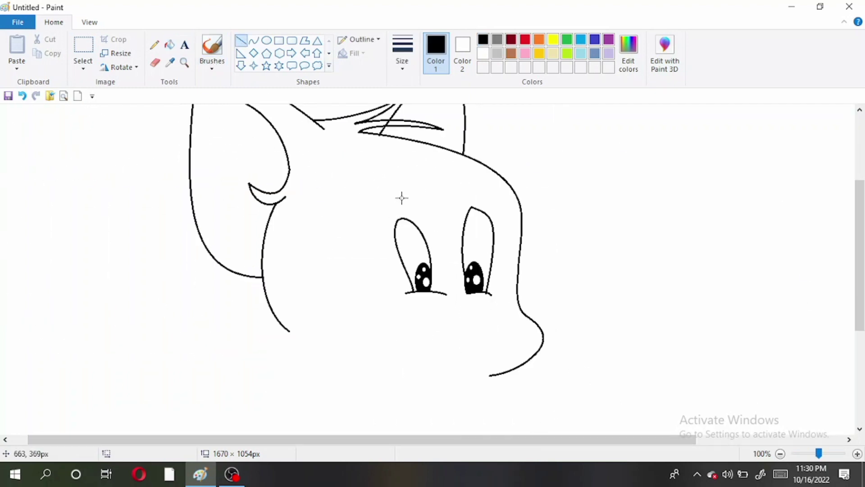
{"action": "left_click_drag", "start_coordinate": [402, 198], "coordinate": [402, 212]}
{"action": "key", "text": "ctrl+z"}
{"action": "left_click", "coordinate": [254, 40]}
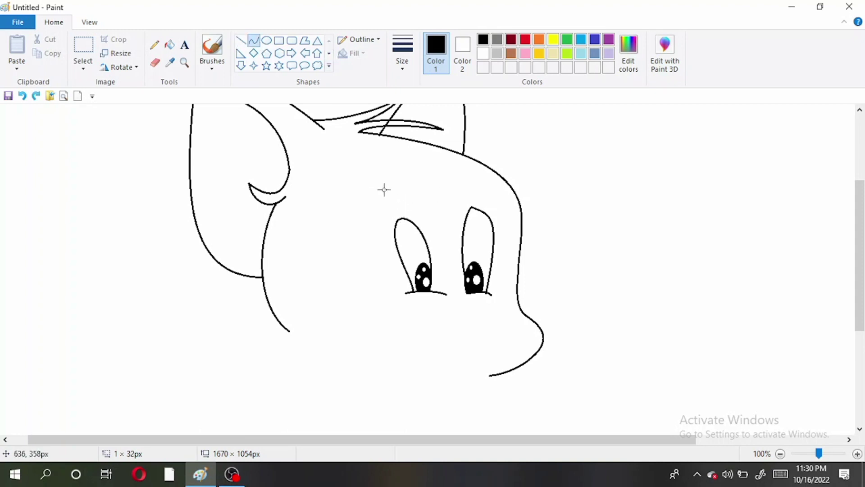
{"action": "left_click", "coordinate": [405, 67]}
{"action": "left_click", "coordinate": [409, 113]}
{"action": "mouse_move", "coordinate": [377, 207]}
{"action": "left_mouse_down"}
{"action": "mouse_move", "coordinate": [407, 194]}
{"action": "mouse_move", "coordinate": [377, 176]}
{"action": "left_mouse_up"}
{"action": "left_click", "coordinate": [374, 176]}
{"action": "key", "text": "ctrl+z"}
Change the line thickness and draw the left eyebrow above the left eye as two arcs enclosing a narrow shape, about 40 × 38 px.
{"action": "left_click", "coordinate": [403, 51]}
{"action": "left_click", "coordinate": [405, 119]}
{"action": "mouse_move", "coordinate": [379, 213]}
{"action": "left_mouse_down"}
{"action": "mouse_move", "coordinate": [405, 201]}
{"action": "mouse_move", "coordinate": [382, 188]}
{"action": "mouse_move", "coordinate": [405, 202]}
{"action": "mouse_move", "coordinate": [391, 194]}
{"action": "left_mouse_up"}
{"action": "left_click", "coordinate": [391, 187]}
{"action": "left_click", "coordinate": [361, 188]}
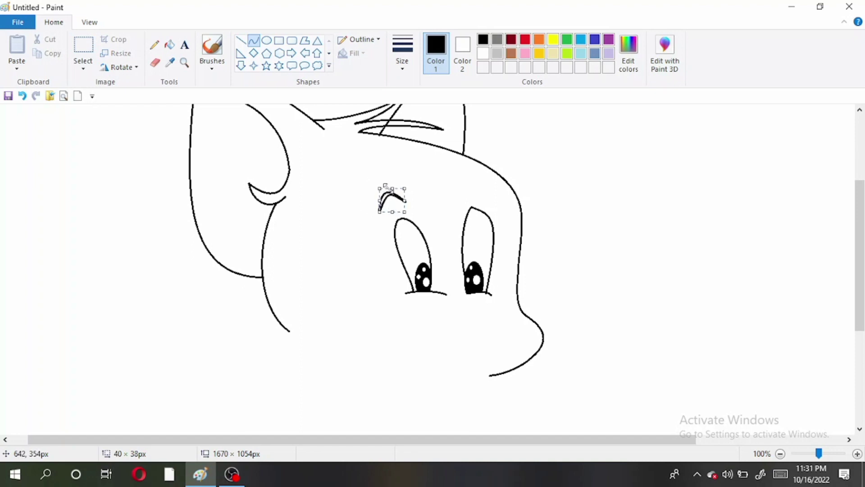
{"action": "left_click", "coordinate": [424, 202]}
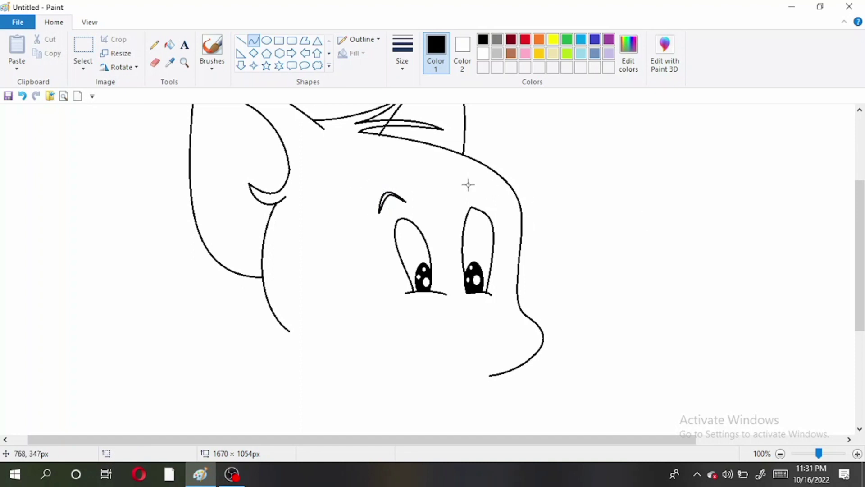
Draw a small arched eyebrow above the right eye and fill the left eyebrow with black.
{"action": "left_click_drag", "start_coordinate": [461, 195], "coordinate": [492, 191]}
{"action": "mouse_move", "coordinate": [473, 189]}
{"action": "left_mouse_down"}
{"action": "mouse_move", "coordinate": [461, 177]}
{"action": "mouse_move", "coordinate": [491, 192]}
{"action": "mouse_move", "coordinate": [473, 182]}
{"action": "left_mouse_up"}
{"action": "left_click", "coordinate": [170, 44]}
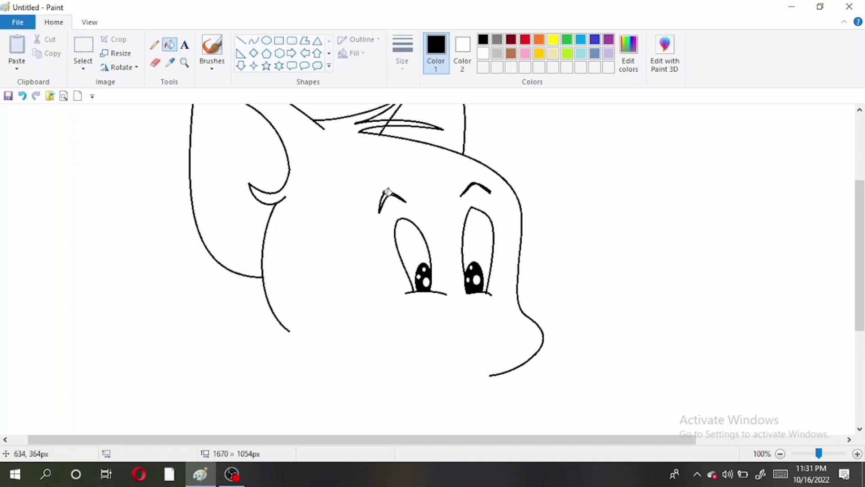
{"action": "left_click", "coordinate": [253, 40]}
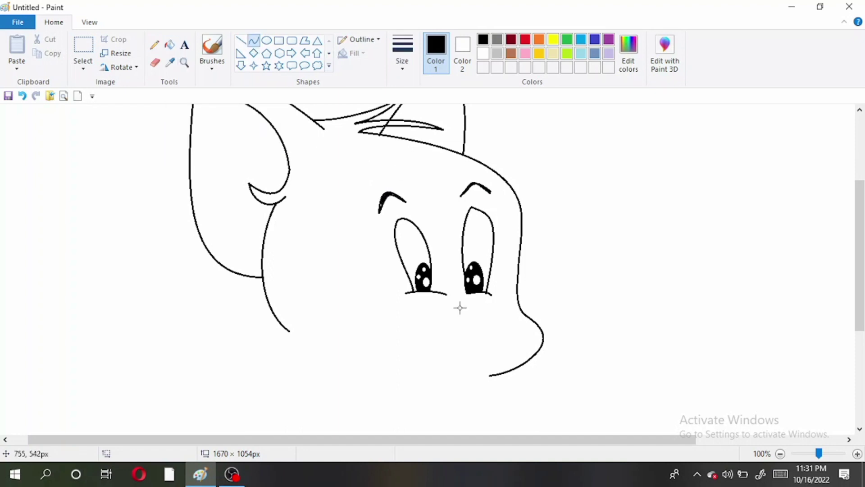
Draw the nose as a flat oval between and just below the eyes, and fill it with black.
{"action": "left_click", "coordinate": [266, 40]}
{"action": "mouse_move", "coordinate": [441, 294]}
{"action": "left_mouse_down"}
{"action": "mouse_move", "coordinate": [475, 313]}
{"action": "mouse_move", "coordinate": [465, 300]}
{"action": "left_mouse_up"}
{"action": "left_click", "coordinate": [420, 305]}
{"action": "left_click", "coordinate": [425, 298]}
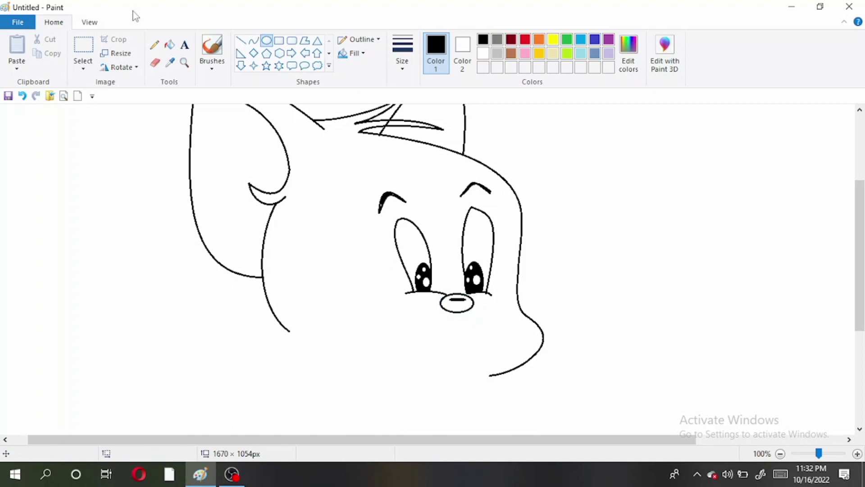
{"action": "left_click", "coordinate": [170, 45]}
{"action": "left_click", "coordinate": [466, 305]}
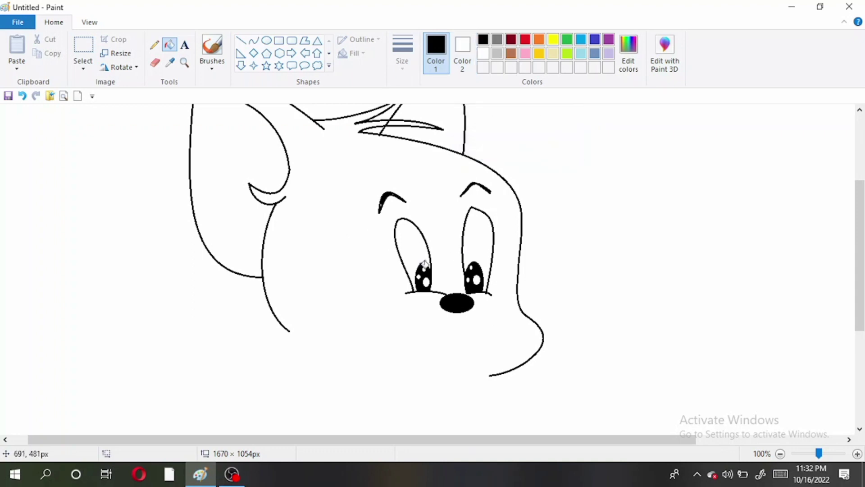
Trim the nose's lower-left edge with white curves and add a small white oval highlight on the nose.
{"action": "left_click", "coordinate": [254, 40]}
{"action": "left_click", "coordinate": [482, 53]}
{"action": "left_click_drag", "start_coordinate": [441, 305], "coordinate": [453, 312]}
{"action": "left_click", "coordinate": [438, 311]}
{"action": "left_click", "coordinate": [441, 306]}
{"action": "left_click", "coordinate": [441, 307]}
{"action": "left_click", "coordinate": [383, 285]}
{"action": "left_click_drag", "start_coordinate": [412, 310], "coordinate": [467, 305]}
{"action": "left_click", "coordinate": [382, 299]}
{"action": "left_click", "coordinate": [267, 40]}
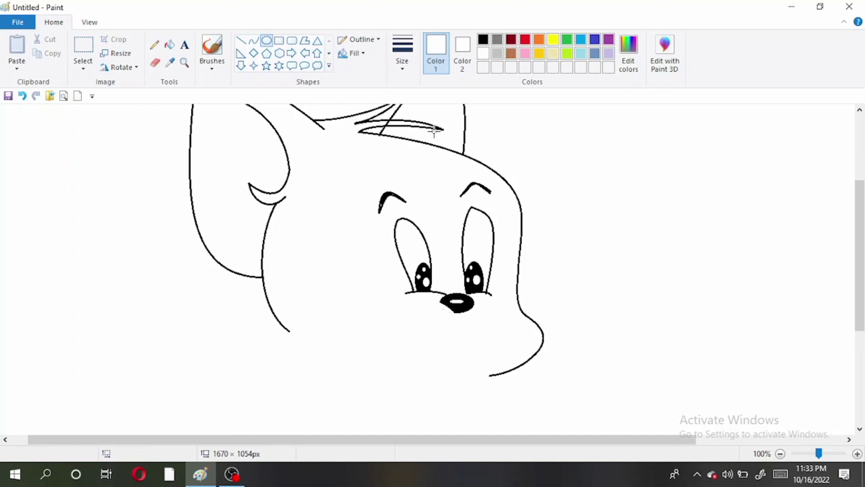
Draw the right side of the muzzle as a black curve from the right eye's lower lid around to the nose's underside.
{"action": "left_click", "coordinate": [253, 40]}
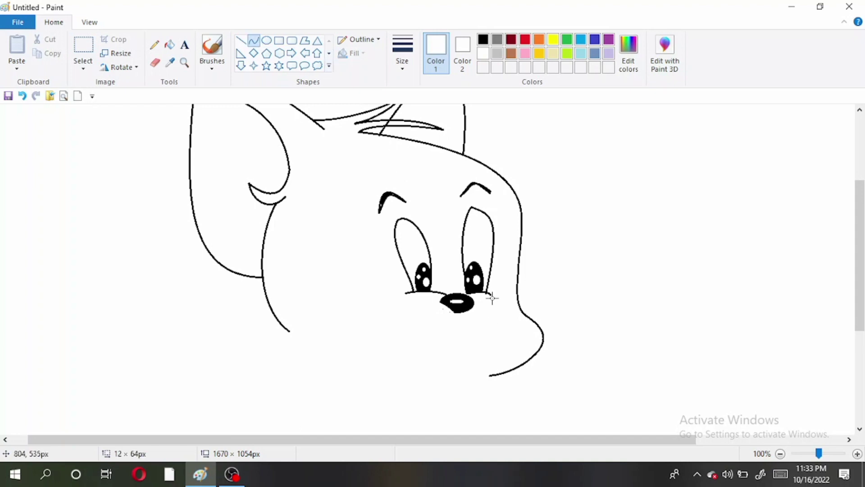
{"action": "left_click_drag", "start_coordinate": [491, 293], "coordinate": [498, 336]}
{"action": "key", "text": "ctrl+z"}
{"action": "mouse_move", "coordinate": [491, 294]}
{"action": "left_mouse_down"}
{"action": "mouse_move", "coordinate": [492, 314]}
{"action": "mouse_move", "coordinate": [498, 302]}
{"action": "mouse_move", "coordinate": [498, 309]}
{"action": "mouse_move", "coordinate": [466, 317]}
{"action": "mouse_move", "coordinate": [496, 310]}
{"action": "left_mouse_up"}
{"action": "left_click", "coordinate": [436, 345]}
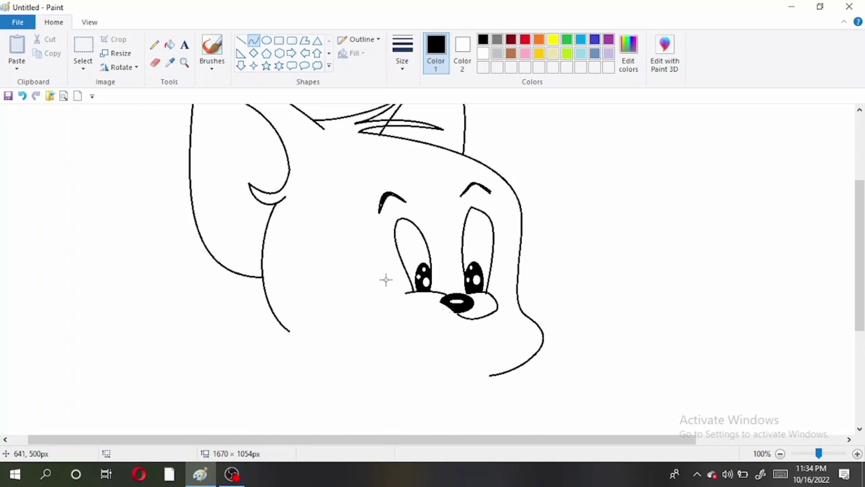
Draw the front edge of the left cheek as a rounded curve running down beside the left eye's lower lid.
{"action": "left_click_drag", "start_coordinate": [378, 278], "coordinate": [409, 322]}
{"action": "left_click_drag", "start_coordinate": [383, 286], "coordinate": [360, 305]}
{"action": "left_click", "coordinate": [415, 299]}
Draw the lower edge of the left cheek as a shallow curve running back from the cheek's front edge.
{"action": "left_click_drag", "start_coordinate": [407, 323], "coordinate": [401, 334]}
{"action": "left_click_drag", "start_coordinate": [370, 329], "coordinate": [372, 322]}
{"action": "left_click_drag", "start_coordinate": [367, 308], "coordinate": [351, 311]}
{"action": "left_click_drag", "start_coordinate": [397, 327], "coordinate": [395, 330]}
{"action": "mouse_move", "coordinate": [349, 316]}
{"action": "left_mouse_down"}
{"action": "mouse_move", "coordinate": [396, 330]}
{"action": "mouse_move", "coordinate": [342, 323]}
{"action": "left_mouse_up"}
{"action": "left_click", "coordinate": [409, 316]}
Finish the back end of the cheek's lower edge with a small hooked curve about 21 × 7 px.
{"action": "left_click", "coordinate": [351, 321]}
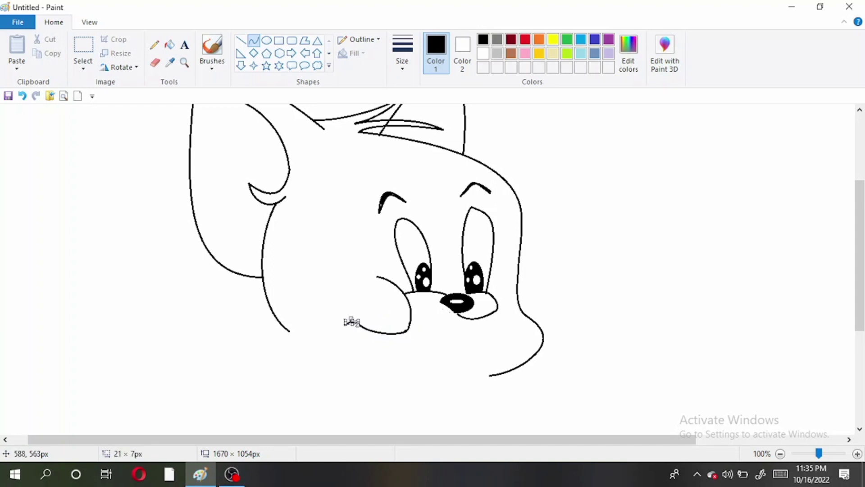
{"action": "left_click", "coordinate": [391, 350]}
{"action": "left_click_drag", "start_coordinate": [356, 324], "coordinate": [347, 323]}
{"action": "left_click", "coordinate": [349, 321]}
{"action": "left_click", "coordinate": [319, 313]}
Draw the left muzzle's lower edge and an open mouth below it, with a slanted right side and a rounded bottom curve.
{"action": "mouse_move", "coordinate": [411, 323]}
{"action": "left_mouse_down"}
{"action": "mouse_move", "coordinate": [459, 316]}
{"action": "mouse_move", "coordinate": [449, 334]}
{"action": "mouse_move", "coordinate": [459, 364]}
{"action": "left_mouse_up"}
{"action": "left_click", "coordinate": [421, 327]}
{"action": "left_click", "coordinate": [396, 338]}
{"action": "left_click_drag", "start_coordinate": [473, 332], "coordinate": [464, 363]}
{"action": "left_click_drag", "start_coordinate": [404, 332], "coordinate": [464, 382]}
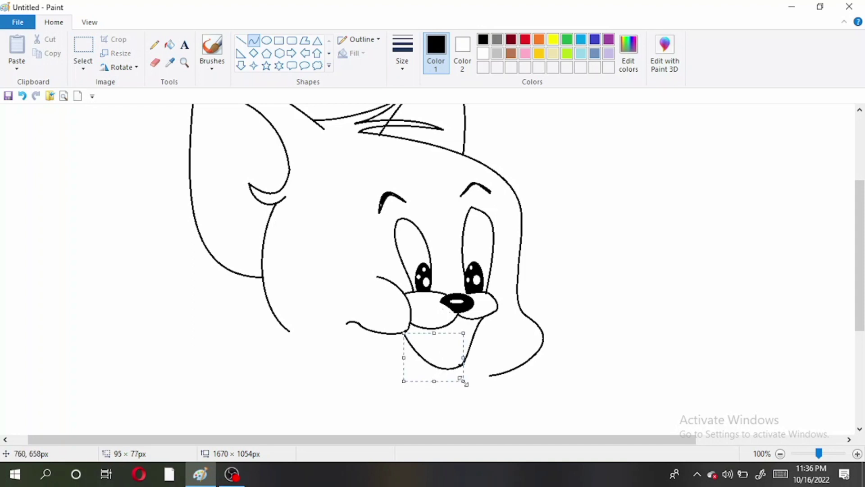
Draw the tongue inside the open mouth with two small curves meeting in a notch.
{"action": "left_click", "coordinate": [383, 348]}
{"action": "mouse_move", "coordinate": [407, 338]}
{"action": "left_mouse_down"}
{"action": "mouse_move", "coordinate": [446, 369]}
{"action": "mouse_move", "coordinate": [438, 351]}
{"action": "mouse_move", "coordinate": [449, 350]}
{"action": "left_mouse_up"}
{"action": "left_click", "coordinate": [450, 350]}
{"action": "left_click", "coordinate": [472, 382]}
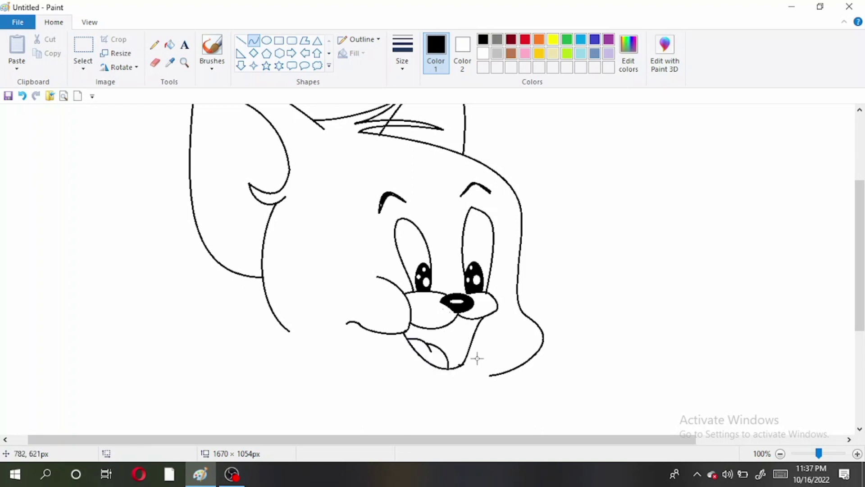
Draw a pointed chin curve below the mouth and rounded jaw curves on both sides running up to the cheeks.
{"action": "left_click_drag", "start_coordinate": [477, 366], "coordinate": [403, 367]}
{"action": "left_click_drag", "start_coordinate": [469, 368], "coordinate": [429, 412]}
{"action": "mouse_move", "coordinate": [495, 312]}
{"action": "left_mouse_down"}
{"action": "mouse_move", "coordinate": [464, 385]}
{"action": "mouse_move", "coordinate": [505, 334]}
{"action": "left_mouse_up"}
{"action": "left_click_drag", "start_coordinate": [498, 372], "coordinate": [503, 387]}
{"action": "left_click_drag", "start_coordinate": [366, 330], "coordinate": [419, 392]}
{"action": "mouse_move", "coordinate": [379, 346]}
{"action": "left_mouse_down"}
{"action": "mouse_move", "coordinate": [367, 350]}
{"action": "mouse_move", "coordinate": [396, 387]}
{"action": "mouse_move", "coordinate": [386, 394]}
{"action": "left_mouse_up"}
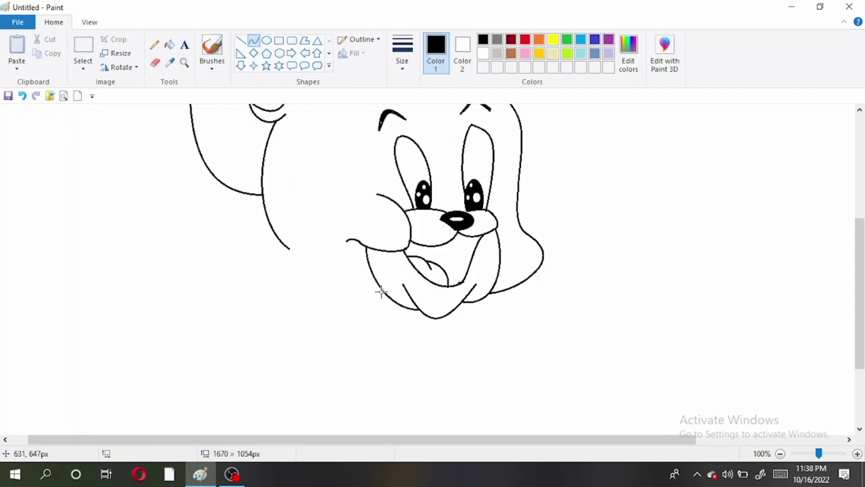
Draw a large arched shoulder curve below the back of the head and erase a stretch near its lower front end.
{"action": "scroll", "coordinate": [381, 292], "scroll_direction": "up", "scroll_amount": 5}
{"action": "scroll", "coordinate": [307, 267], "scroll_direction": "down", "scroll_amount": 3}
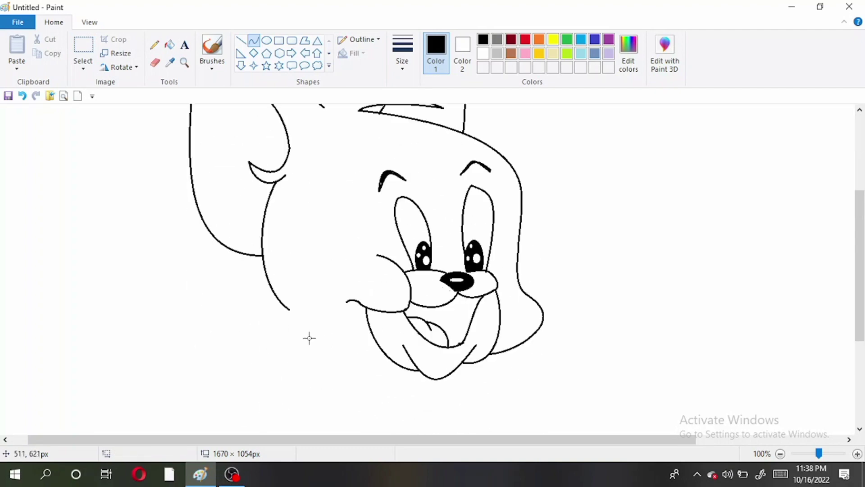
{"action": "left_click_drag", "start_coordinate": [252, 368], "coordinate": [399, 386]}
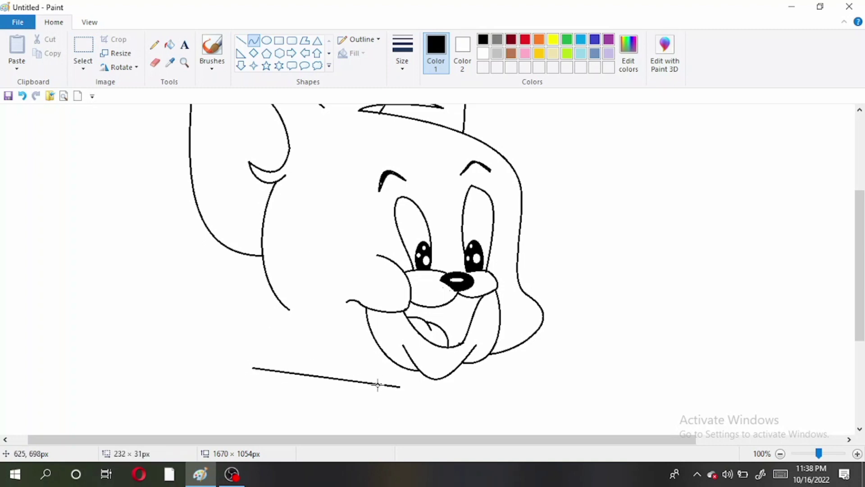
{"action": "left_click_drag", "start_coordinate": [277, 372], "coordinate": [299, 285]}
{"action": "left_click_drag", "start_coordinate": [356, 342], "coordinate": [435, 278]}
{"action": "left_click_drag", "start_coordinate": [360, 326], "coordinate": [351, 358]}
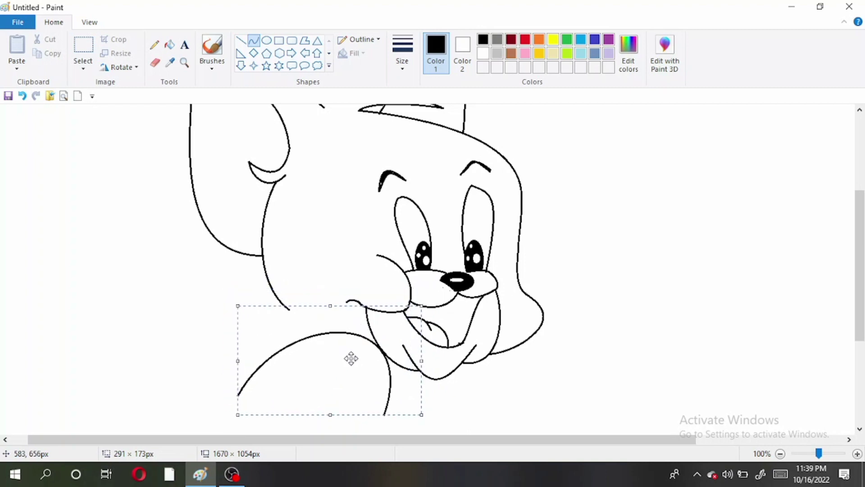
{"action": "left_click", "coordinate": [197, 329]}
{"action": "left_click", "coordinate": [154, 63]}
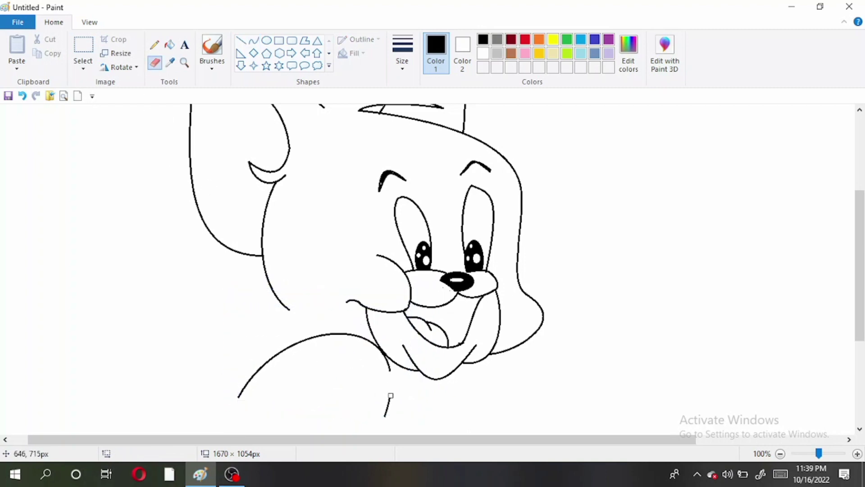
{"action": "scroll", "coordinate": [132, 294], "scroll_direction": "down", "scroll_amount": 3}
Extend the back outline of the head down to the shoulder with a short curve.
{"action": "left_click", "coordinate": [253, 40]}
{"action": "mouse_move", "coordinate": [294, 233]}
{"action": "left_mouse_down"}
{"action": "mouse_move", "coordinate": [317, 252]}
{"action": "mouse_move", "coordinate": [293, 238]}
{"action": "mouse_move", "coordinate": [307, 246]}
{"action": "left_mouse_up"}
{"action": "scroll", "coordinate": [239, 220], "scroll_direction": "up", "scroll_amount": 3}
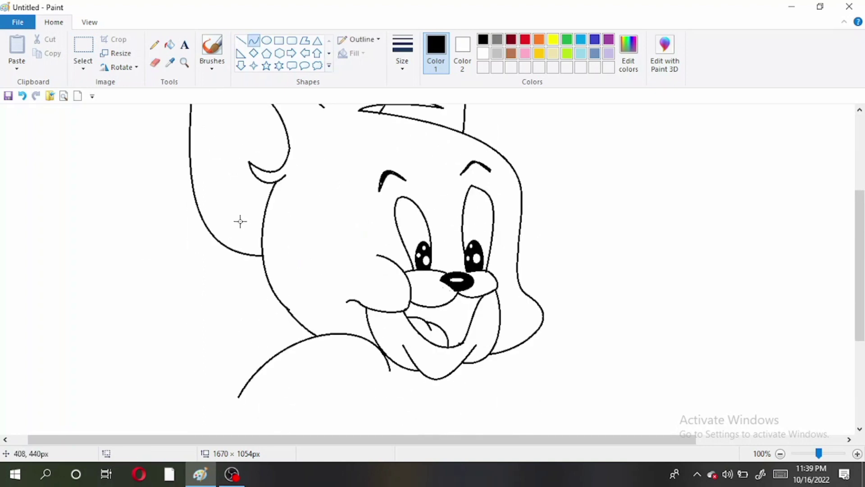
Define a pale yellow (red 255, green 255, blue 206) and fill the eyes, left muzzle and lower jaw with it.
{"action": "left_click", "coordinate": [554, 40]}
{"action": "left_click", "coordinate": [628, 54]}
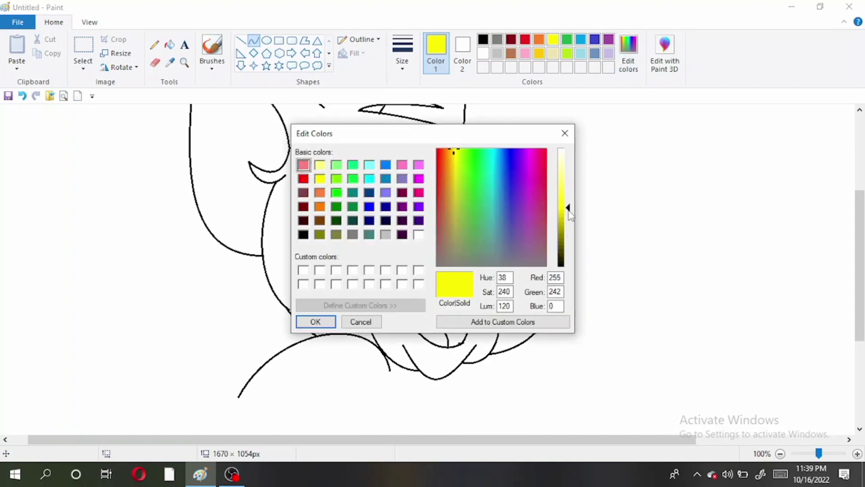
{"action": "left_click", "coordinate": [321, 194]}
{"action": "left_click", "coordinate": [320, 178]}
{"action": "left_click", "coordinate": [320, 166]}
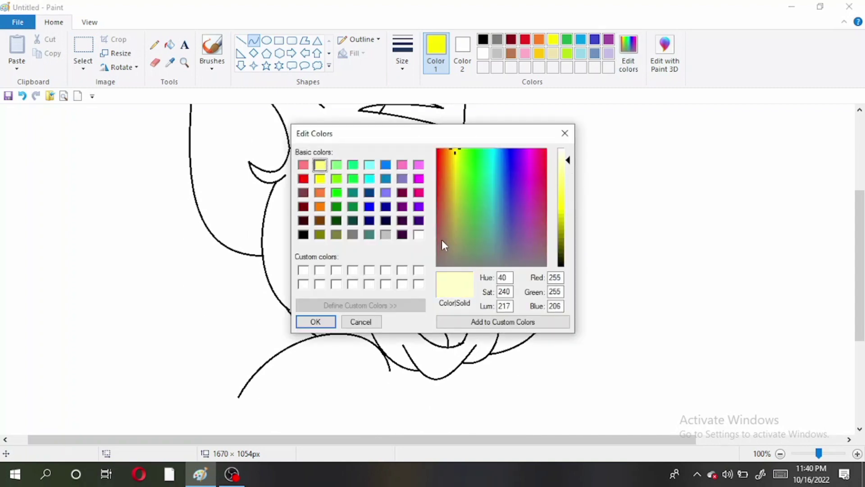
{"action": "left_click", "coordinate": [315, 321]}
{"action": "left_click", "coordinate": [170, 44]}
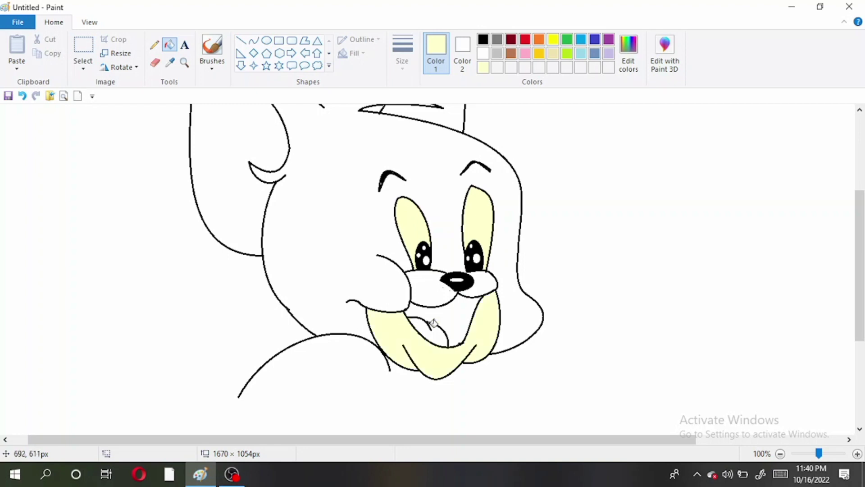
Fill the tongue with red, the rest of the open mouth with black and the right muzzle with pale yellow.
{"action": "left_click", "coordinate": [525, 39]}
{"action": "left_click", "coordinate": [442, 331]}
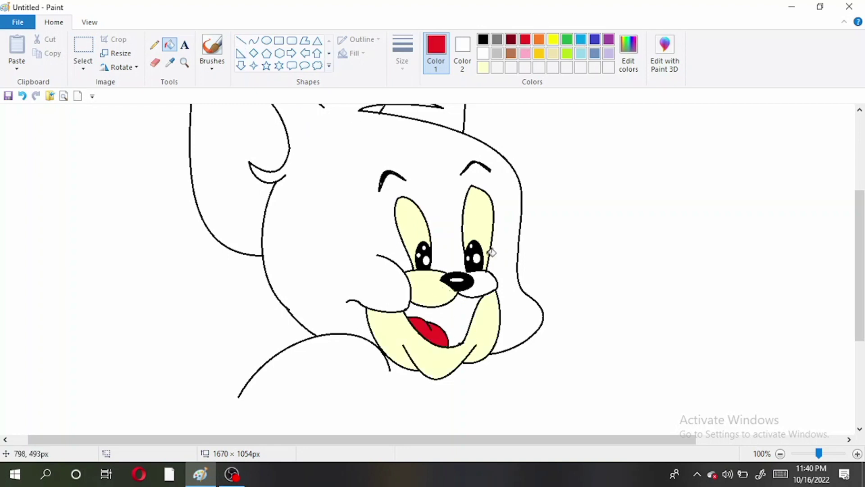
{"action": "left_click", "coordinate": [483, 39]}
{"action": "left_click", "coordinate": [457, 313]}
{"action": "left_click", "coordinate": [483, 68]}
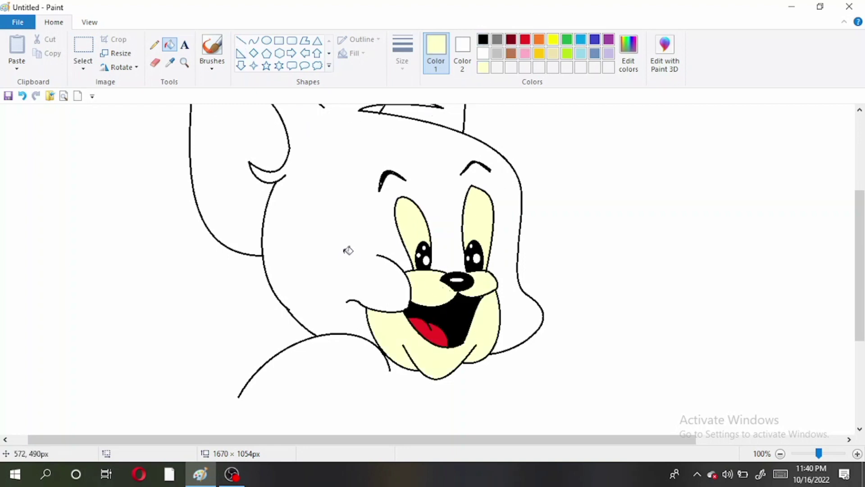
Fill the inside of the large left ear with a custom light pink and set the drawing colour to brown.
{"action": "scroll", "coordinate": [263, 226], "scroll_direction": "up", "scroll_amount": 3}
{"action": "scroll", "coordinate": [295, 198], "scroll_direction": "down", "scroll_amount": 3}
{"action": "scroll", "coordinate": [295, 198], "scroll_direction": "up", "scroll_amount": 3}
{"action": "left_click", "coordinate": [629, 52]}
{"action": "left_click", "coordinate": [320, 192]}
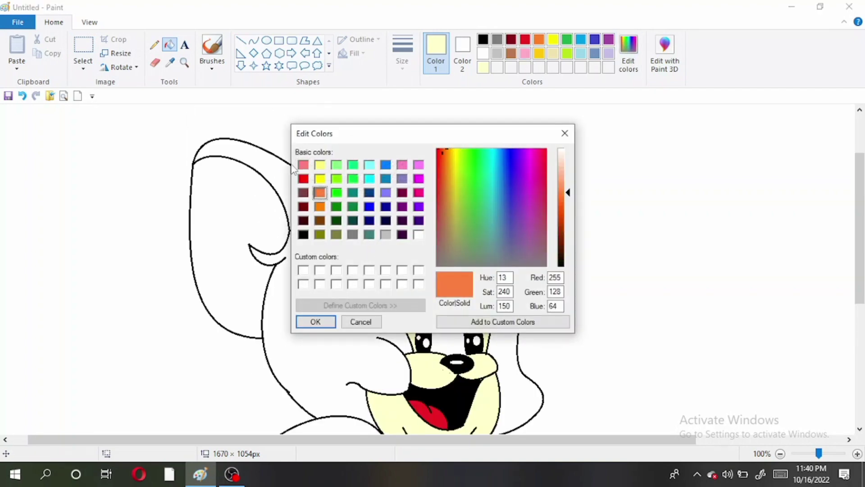
{"action": "left_click", "coordinate": [303, 165]}
{"action": "left_click", "coordinate": [561, 167]}
{"action": "left_click", "coordinate": [315, 321]}
{"action": "left_click", "coordinate": [237, 214]}
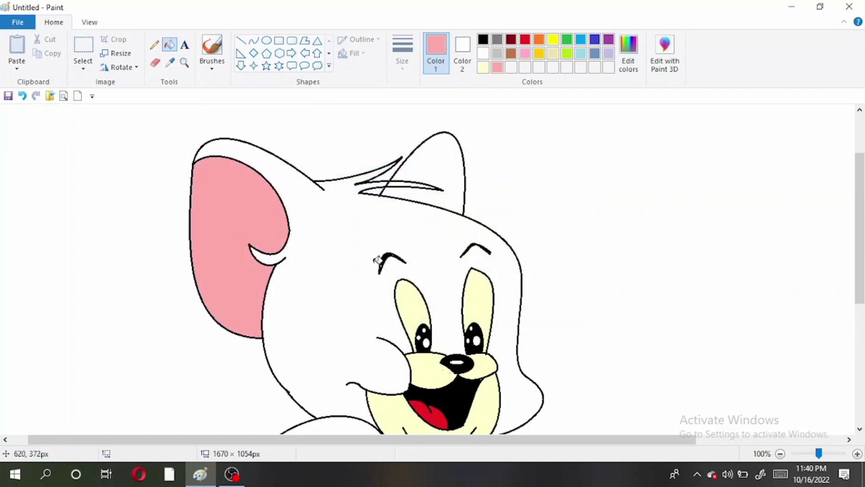
{"action": "left_click", "coordinate": [511, 53]}
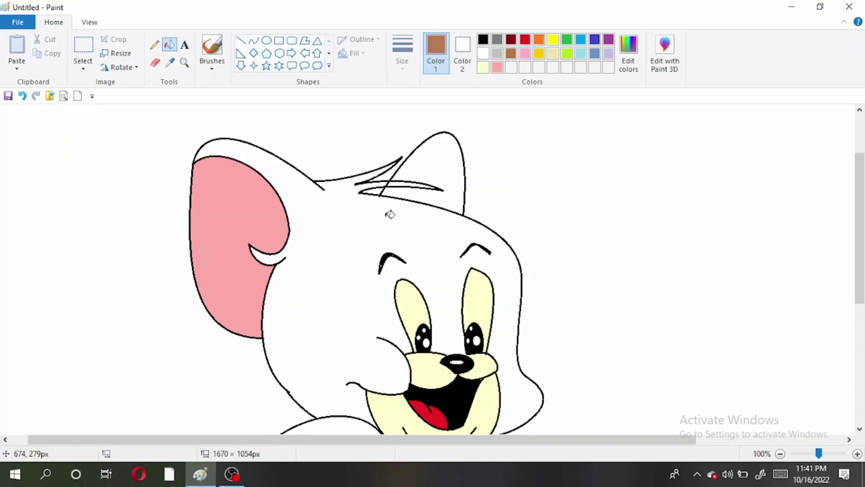
{"action": "left_click", "coordinate": [629, 52]}
{"action": "left_click", "coordinate": [303, 192]}
{"action": "left_click", "coordinate": [304, 164]}
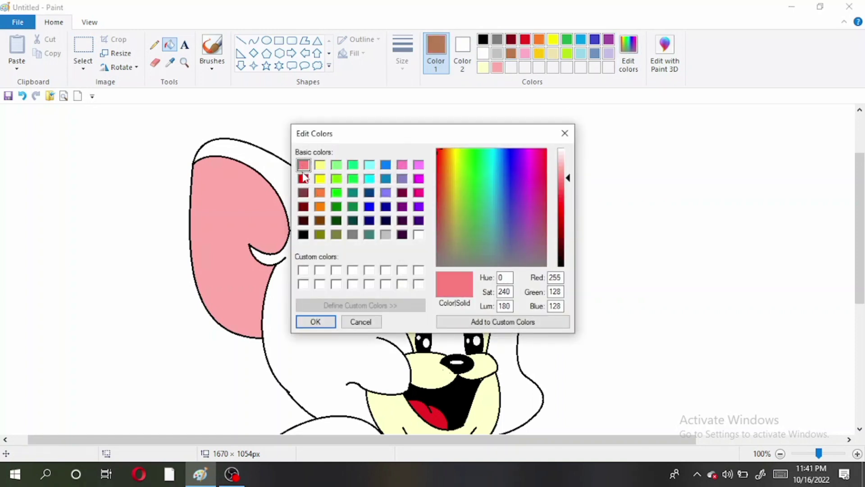
{"action": "left_click", "coordinate": [303, 206]}
{"action": "left_click", "coordinate": [303, 220]}
{"action": "left_click", "coordinate": [303, 206]}
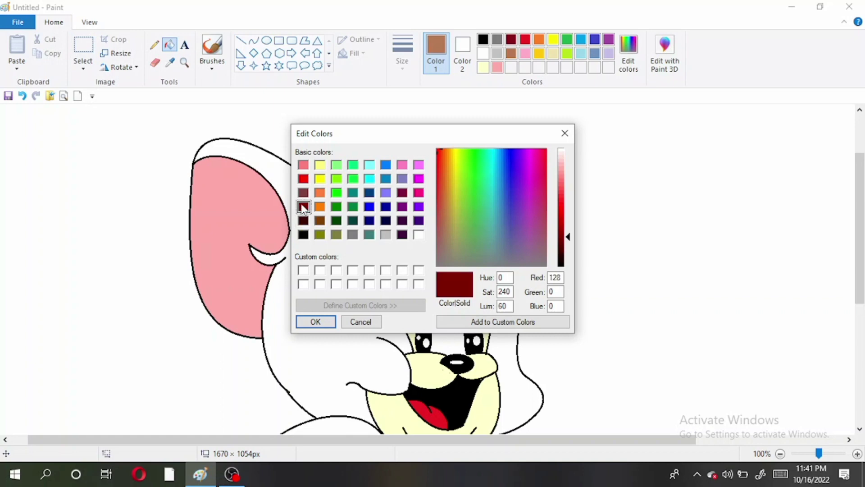
{"action": "left_click", "coordinate": [303, 178]}
{"action": "left_click", "coordinate": [303, 164]}
{"action": "left_click", "coordinate": [564, 133]}
Fill the head and the right ear with brown and erase the bit of ear line crossing the hair tuft.
{"action": "left_click", "coordinate": [352, 258]}
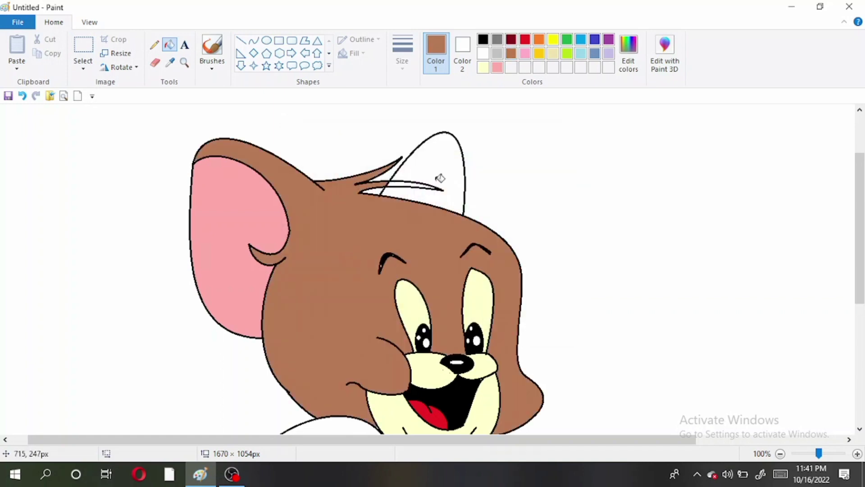
{"action": "left_click", "coordinate": [440, 179]}
{"action": "left_click", "coordinate": [405, 191]}
{"action": "left_click", "coordinate": [155, 64]}
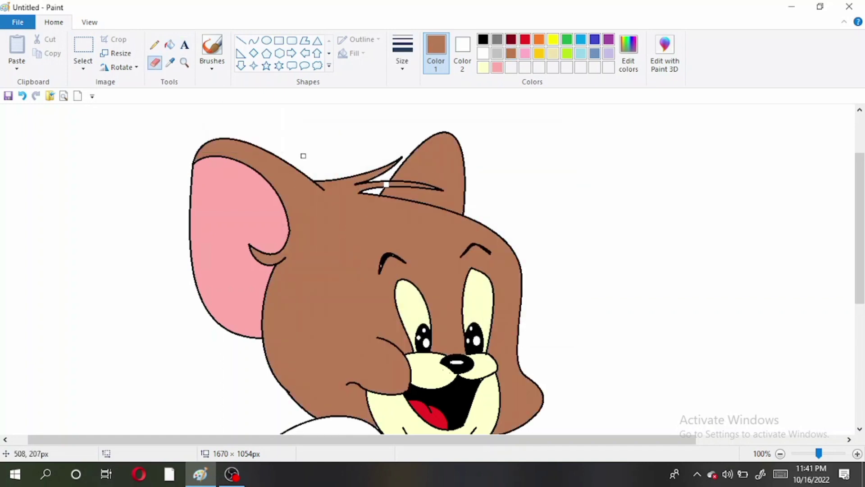
{"action": "left_click", "coordinate": [169, 45]}
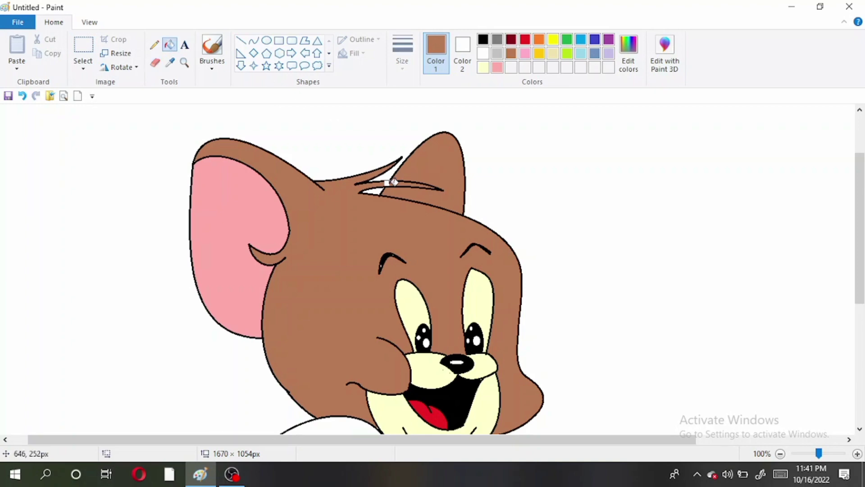
Draw black curved eyelashes rising from the top of the left eye.
{"action": "scroll", "coordinate": [456, 183], "scroll_direction": "down", "scroll_amount": 3}
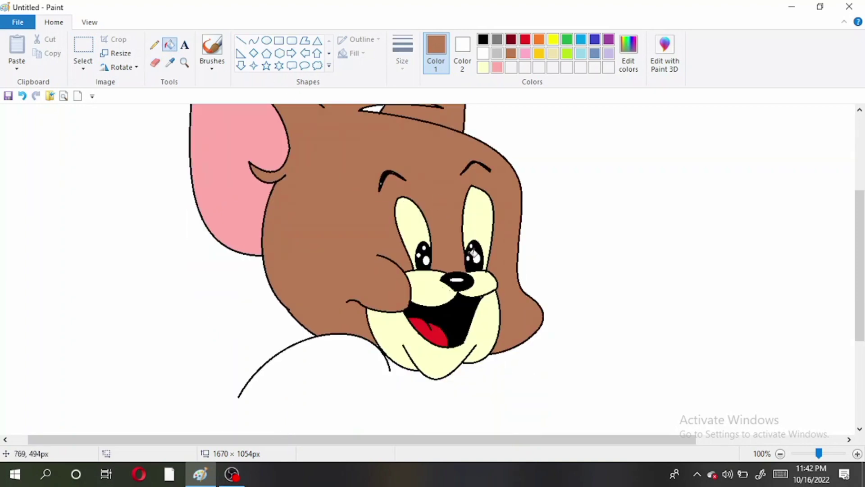
{"action": "left_click", "coordinate": [629, 52]}
{"action": "key", "text": "Escape"}
{"action": "left_click", "coordinate": [254, 41]}
{"action": "left_click", "coordinate": [483, 39]}
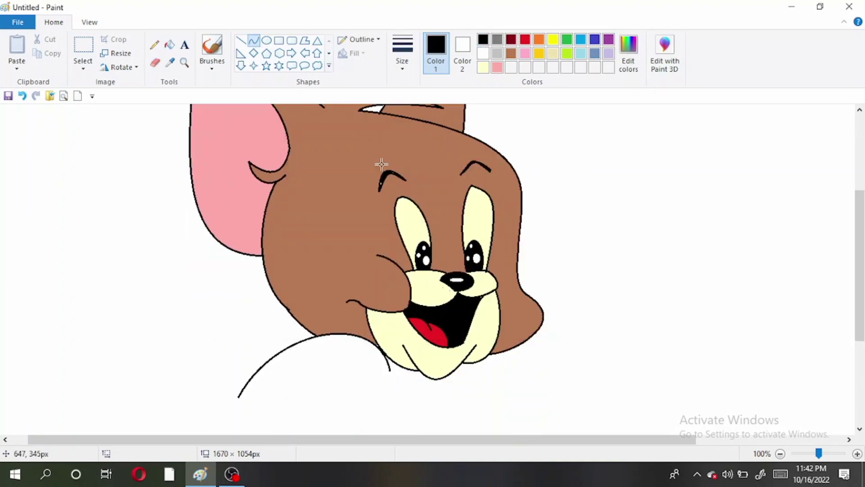
{"action": "left_click_drag", "start_coordinate": [395, 168], "coordinate": [401, 196]}
{"action": "left_click", "coordinate": [401, 190]}
{"action": "left_click_drag", "start_coordinate": [406, 167], "coordinate": [412, 189]}
Draw black curved eyelashes rising from the top of the right eye.
{"action": "mouse_move", "coordinate": [489, 161]}
{"action": "left_mouse_down"}
{"action": "mouse_move", "coordinate": [476, 187]}
{"action": "mouse_move", "coordinate": [487, 171]}
{"action": "mouse_move", "coordinate": [482, 188]}
{"action": "mouse_move", "coordinate": [489, 171]}
{"action": "mouse_move", "coordinate": [483, 186]}
{"action": "mouse_move", "coordinate": [489, 195]}
{"action": "mouse_move", "coordinate": [503, 180]}
{"action": "mouse_move", "coordinate": [496, 194]}
{"action": "left_mouse_up"}
{"action": "left_click", "coordinate": [457, 183]}
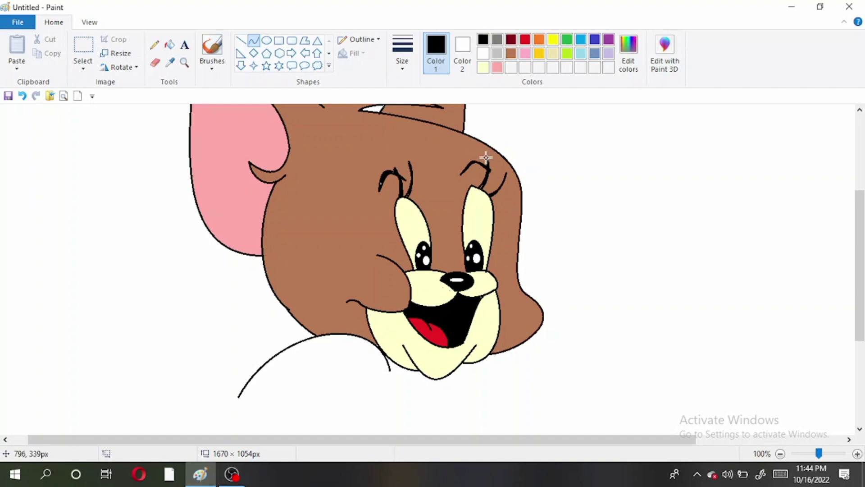
{"action": "mouse_move", "coordinate": [485, 157]}
{"action": "left_mouse_down"}
{"action": "mouse_move", "coordinate": [480, 186]}
{"action": "mouse_move", "coordinate": [488, 177]}
{"action": "left_mouse_up"}
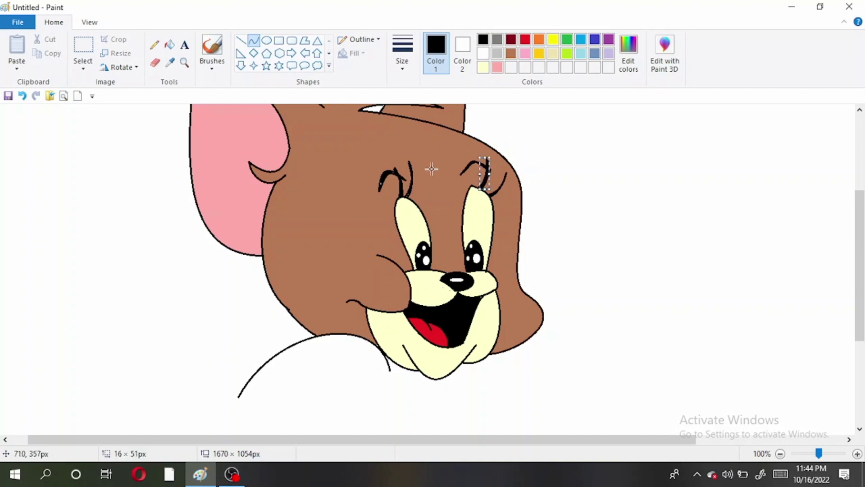
Draw two gently arched whiskers running from the left muzzle across the cheek.
{"action": "mouse_move", "coordinate": [424, 290]}
{"action": "left_mouse_down"}
{"action": "mouse_move", "coordinate": [310, 276]}
{"action": "mouse_move", "coordinate": [388, 279]}
{"action": "left_mouse_up"}
{"action": "left_click_drag", "start_coordinate": [358, 274], "coordinate": [355, 268]}
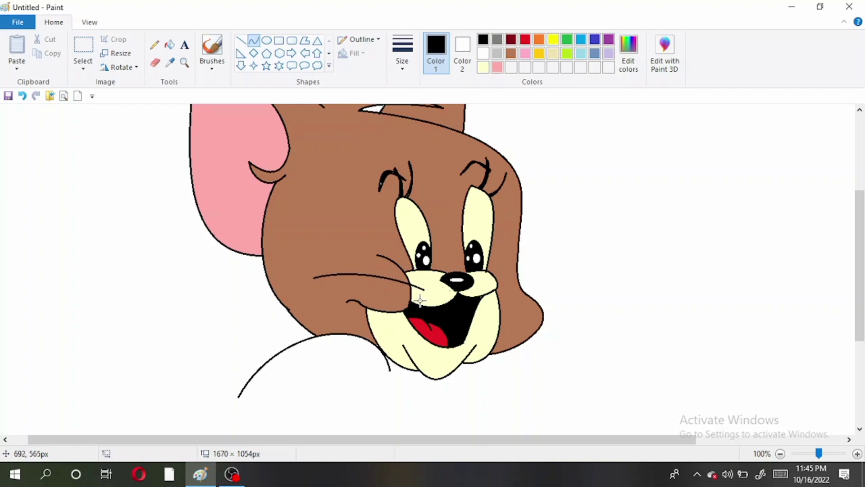
{"action": "mouse_move", "coordinate": [424, 297]}
{"action": "left_mouse_down"}
{"action": "mouse_move", "coordinate": [348, 296]}
{"action": "mouse_move", "coordinate": [397, 289]}
{"action": "left_mouse_up"}
{"action": "left_click_drag", "start_coordinate": [361, 289], "coordinate": [356, 284]}
Draw two curved whiskers running outward from the right muzzle, past the edge of the face.
{"action": "mouse_move", "coordinate": [494, 278]}
{"action": "left_mouse_down"}
{"action": "mouse_move", "coordinate": [556, 244]}
{"action": "mouse_move", "coordinate": [502, 267]}
{"action": "mouse_move", "coordinate": [530, 240]}
{"action": "left_mouse_up"}
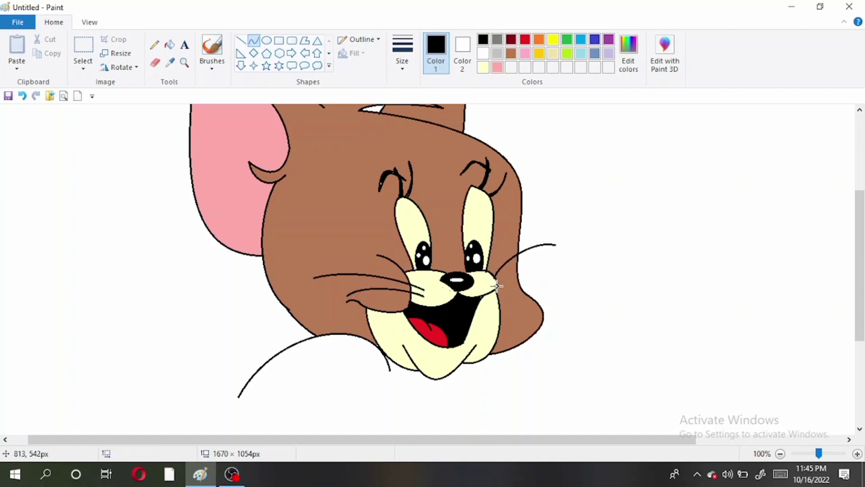
{"action": "left_click_drag", "start_coordinate": [497, 284], "coordinate": [592, 296]}
{"action": "left_click_drag", "start_coordinate": [512, 285], "coordinate": [508, 275]}
{"action": "left_click_drag", "start_coordinate": [565, 282], "coordinate": [572, 272]}
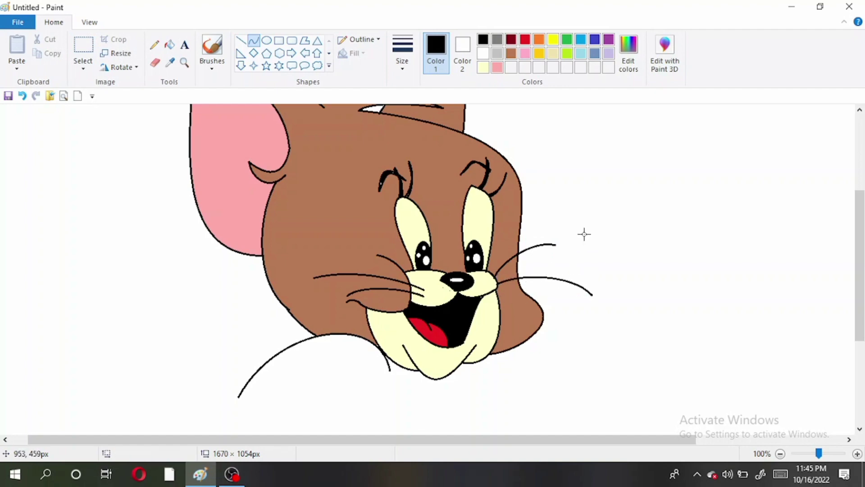
Draw the underside of the left arm and extend its upper edge from the shoulder down to the wrist.
{"action": "scroll", "coordinate": [333, 220], "scroll_direction": "down", "scroll_amount": 3}
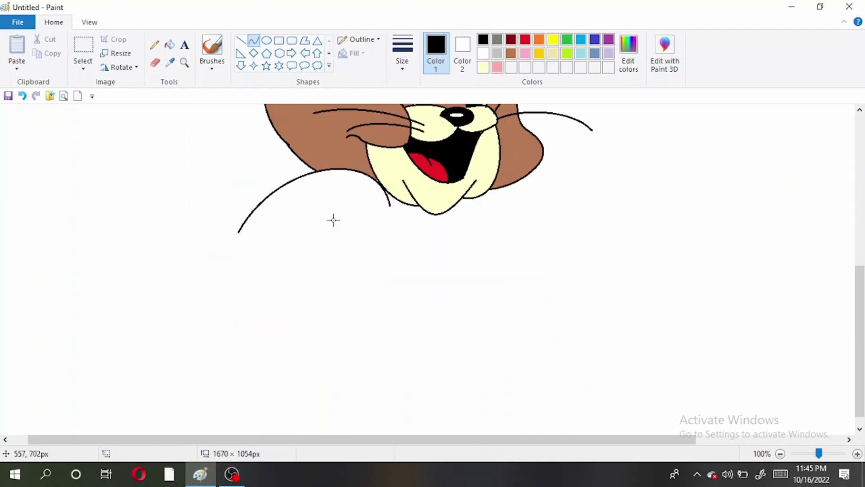
{"action": "mouse_move", "coordinate": [370, 260]}
{"action": "left_mouse_down"}
{"action": "mouse_move", "coordinate": [297, 285]}
{"action": "mouse_move", "coordinate": [236, 323]}
{"action": "left_mouse_up"}
{"action": "mouse_move", "coordinate": [348, 276]}
{"action": "left_mouse_down"}
{"action": "mouse_move", "coordinate": [280, 298]}
{"action": "mouse_move", "coordinate": [265, 289]}
{"action": "left_mouse_up"}
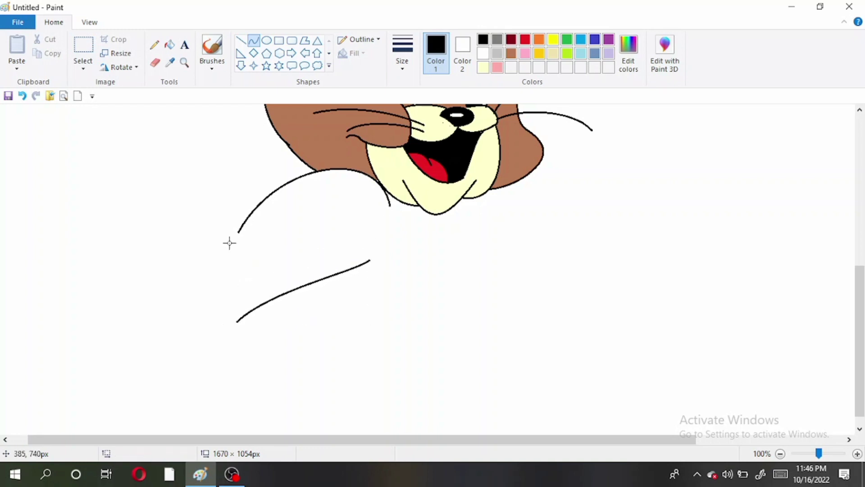
{"action": "mouse_move", "coordinate": [238, 232]}
{"action": "left_mouse_down"}
{"action": "mouse_move", "coordinate": [197, 311]}
{"action": "mouse_move", "coordinate": [208, 294]}
{"action": "left_mouse_up"}
{"action": "mouse_move", "coordinate": [231, 247]}
{"action": "left_mouse_down"}
{"action": "mouse_move", "coordinate": [183, 309]}
{"action": "mouse_move", "coordinate": [162, 312]}
{"action": "mouse_move", "coordinate": [181, 314]}
{"action": "left_mouse_up"}
Draw the back of the left hand with two fingers and the outer edge of the thumb.
{"action": "left_click", "coordinate": [151, 221]}
{"action": "left_click", "coordinate": [205, 319]}
{"action": "mouse_move", "coordinate": [171, 314]}
{"action": "left_mouse_down"}
{"action": "mouse_move", "coordinate": [189, 321]}
{"action": "mouse_move", "coordinate": [152, 321]}
{"action": "mouse_move", "coordinate": [179, 326]}
{"action": "mouse_move", "coordinate": [157, 327]}
{"action": "mouse_move", "coordinate": [178, 340]}
{"action": "mouse_move", "coordinate": [183, 327]}
{"action": "mouse_move", "coordinate": [164, 323]}
{"action": "mouse_move", "coordinate": [166, 332]}
{"action": "mouse_move", "coordinate": [139, 329]}
{"action": "mouse_move", "coordinate": [137, 344]}
{"action": "mouse_move", "coordinate": [195, 342]}
{"action": "mouse_move", "coordinate": [175, 333]}
{"action": "mouse_move", "coordinate": [205, 359]}
{"action": "left_mouse_up"}
{"action": "left_click", "coordinate": [165, 318]}
{"action": "left_click", "coordinate": [113, 326]}
{"action": "left_click", "coordinate": [176, 380]}
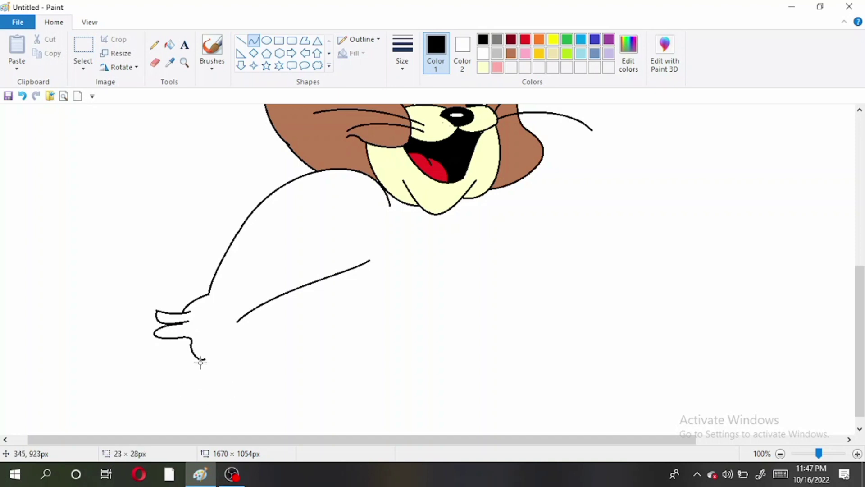
Close the left hand's thumb with a curve and join the wrist to the underside of the arm.
{"action": "left_click", "coordinate": [241, 332]}
{"action": "left_click_drag", "start_coordinate": [220, 324], "coordinate": [206, 360]}
{"action": "left_click", "coordinate": [220, 334]}
{"action": "left_click", "coordinate": [197, 340]}
{"action": "left_click", "coordinate": [173, 340]}
{"action": "left_click_drag", "start_coordinate": [224, 325], "coordinate": [220, 329]}
{"action": "left_click", "coordinate": [227, 329]}
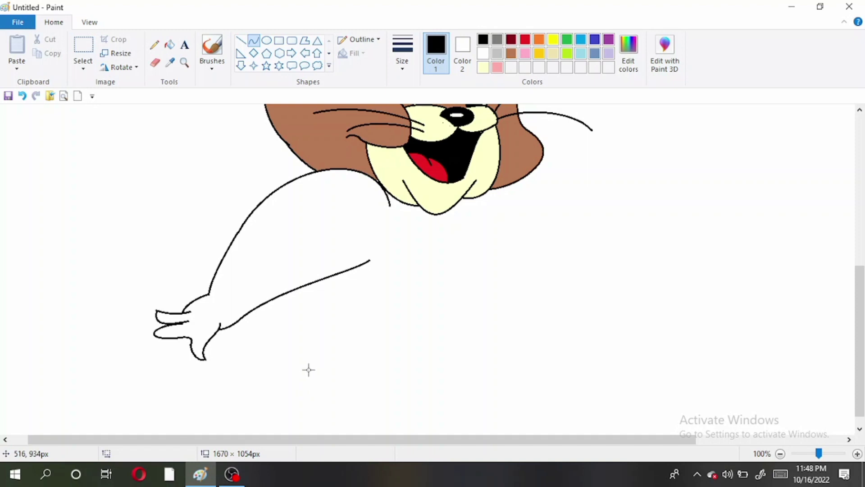
Draw the upper edge of the right arm as a long curve from under the chin down to the wrist.
{"action": "left_click_drag", "start_coordinate": [482, 197], "coordinate": [606, 336]}
{"action": "left_click_drag", "start_coordinate": [490, 207], "coordinate": [572, 313]}
{"action": "left_click", "coordinate": [412, 287]}
Draw the right hand at the end of the arm with two fingers and a thumb pointing down.
{"action": "mouse_move", "coordinate": [604, 337]}
{"action": "left_mouse_down"}
{"action": "mouse_move", "coordinate": [642, 346]}
{"action": "mouse_move", "coordinate": [613, 336]}
{"action": "left_mouse_up"}
{"action": "left_click_drag", "start_coordinate": [631, 343], "coordinate": [632, 349]}
{"action": "mouse_move", "coordinate": [605, 337]}
{"action": "left_mouse_down"}
{"action": "mouse_move", "coordinate": [658, 353]}
{"action": "mouse_move", "coordinate": [648, 360]}
{"action": "mouse_move", "coordinate": [658, 376]}
{"action": "mouse_move", "coordinate": [611, 366]}
{"action": "mouse_move", "coordinate": [617, 368]}
{"action": "mouse_move", "coordinate": [596, 378]}
{"action": "mouse_move", "coordinate": [596, 361]}
{"action": "left_mouse_up"}
{"action": "left_click", "coordinate": [644, 348]}
{"action": "left_click", "coordinate": [609, 355]}
{"action": "left_click", "coordinate": [645, 360]}
{"action": "left_click", "coordinate": [662, 367]}
{"action": "left_click", "coordinate": [621, 370]}
{"action": "left_click", "coordinate": [649, 378]}
{"action": "left_click", "coordinate": [581, 351]}
Draw the right side of the body as an outward-bulging curve spanning about 21 × 274 px.
{"action": "scroll", "coordinate": [505, 269], "scroll_direction": "down", "scroll_amount": 1}
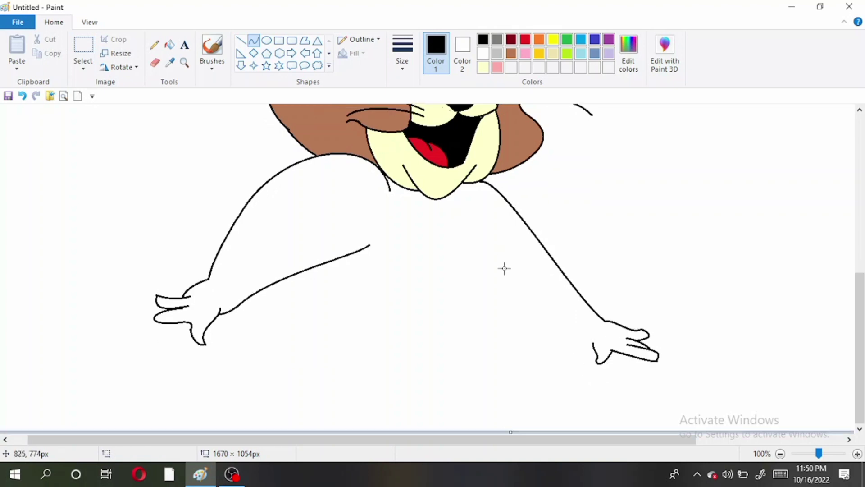
{"action": "left_click_drag", "start_coordinate": [482, 223], "coordinate": [494, 397]}
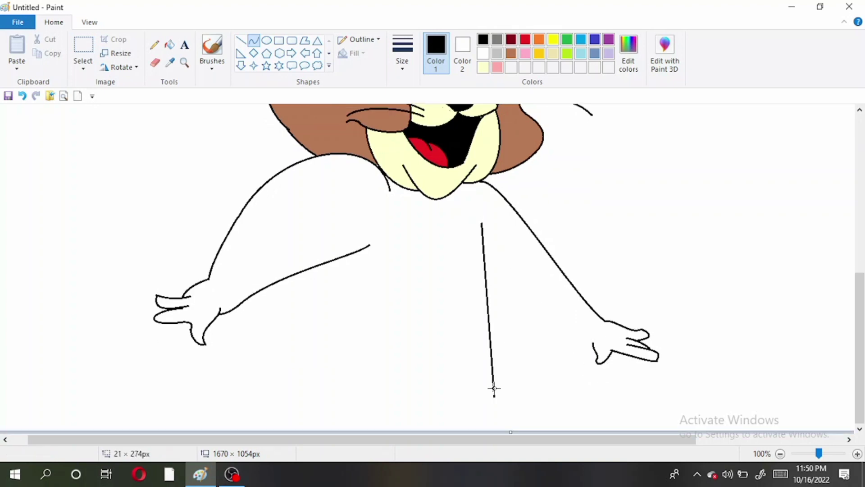
{"action": "left_click_drag", "start_coordinate": [485, 254], "coordinate": [498, 255]}
{"action": "left_click_drag", "start_coordinate": [498, 343], "coordinate": [525, 351]}
Draw the underside of the right arm from the body's side to the thumb, about 138 × 50 px.
{"action": "mouse_move", "coordinate": [508, 312]}
{"action": "left_mouse_down"}
{"action": "mouse_move", "coordinate": [604, 353]}
{"action": "mouse_move", "coordinate": [594, 343]}
{"action": "left_mouse_up"}
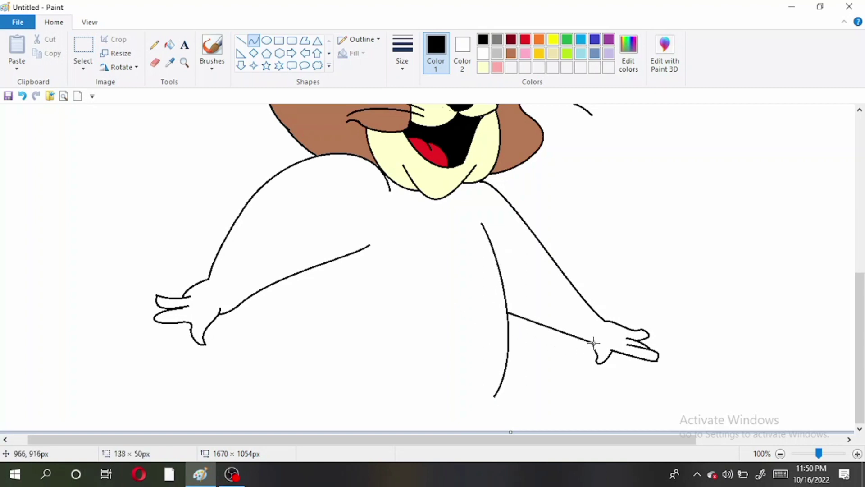
{"action": "left_click_drag", "start_coordinate": [530, 321], "coordinate": [581, 336]}
{"action": "left_click", "coordinate": [479, 316]}
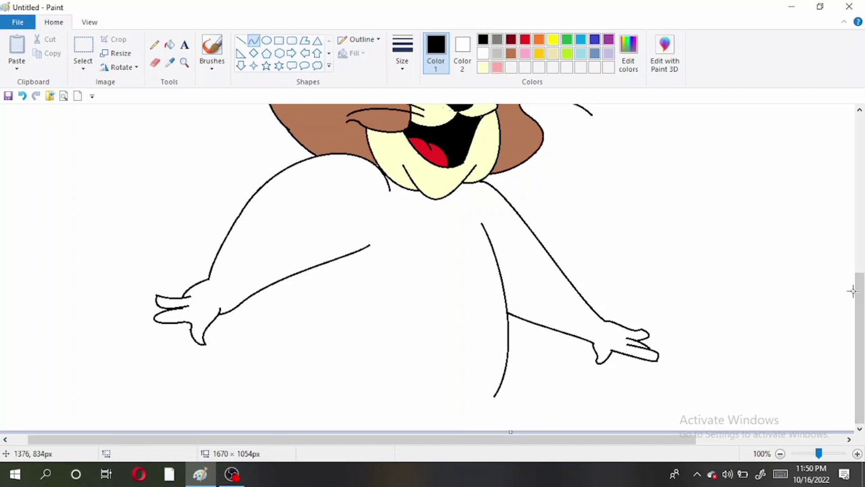
Enlarge the canvas to 2156 × 2072 px to make room for the lower body.
{"action": "left_click", "coordinate": [780, 454]}
{"action": "left_click", "coordinate": [781, 454]}
{"action": "left_click_drag", "start_coordinate": [266, 272], "coordinate": [346, 436]}
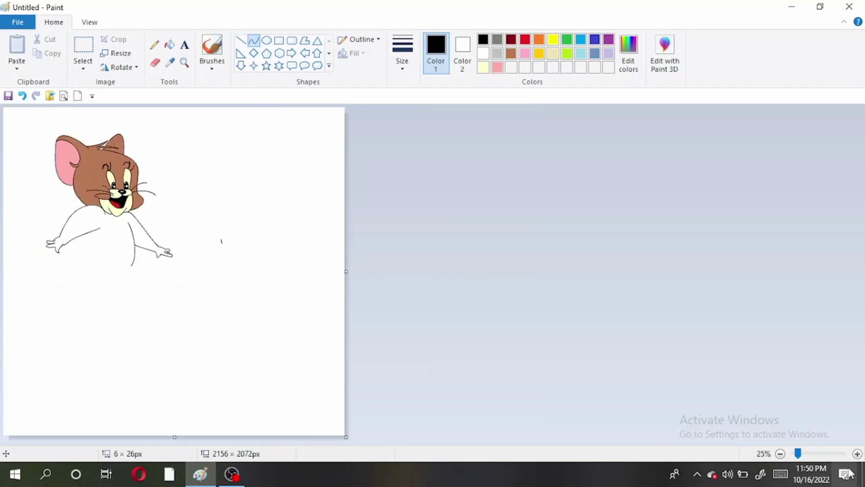
Draw the mouse's back as an S-shaped curve about 117 × 181 px from the underside of the left arm down to the hip.
{"action": "left_click", "coordinate": [857, 453]}
{"action": "left_click", "coordinate": [857, 454]}
{"action": "left_click_drag", "start_coordinate": [859, 156], "coordinate": [860, 265]}
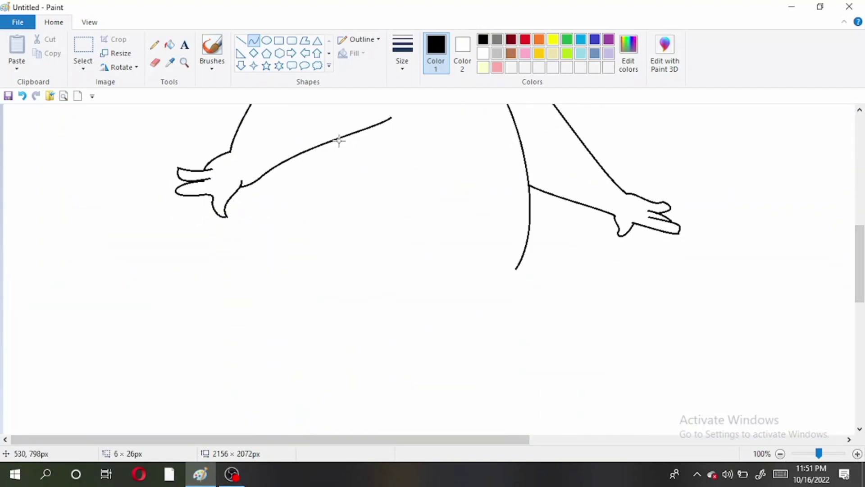
{"action": "left_click_drag", "start_coordinate": [341, 137], "coordinate": [269, 251]}
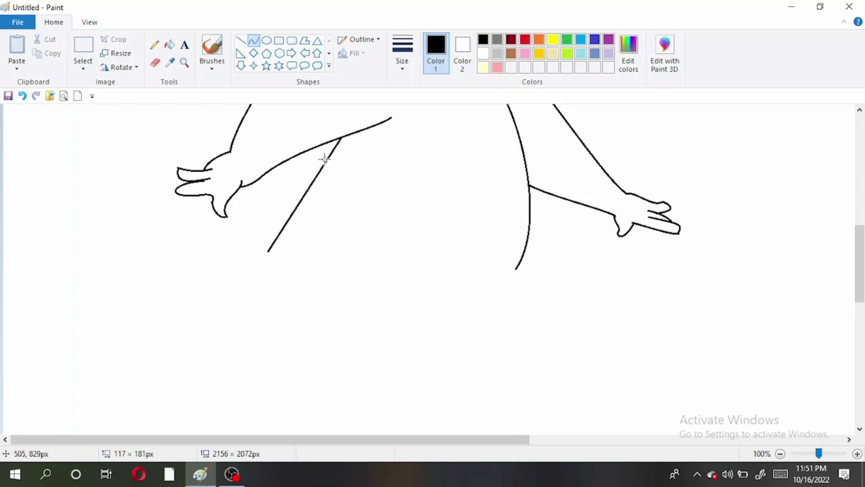
{"action": "mouse_move", "coordinate": [301, 201]}
{"action": "left_mouse_down"}
{"action": "mouse_move", "coordinate": [311, 202]}
{"action": "mouse_move", "coordinate": [268, 214]}
{"action": "left_mouse_up"}
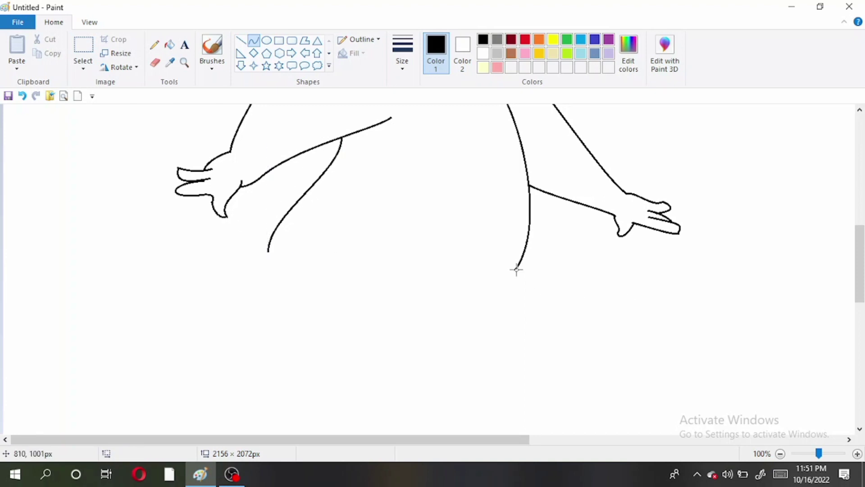
Draw the rounded bottom of the belly patch, continuing from the body's right side with a curve about 144 × 99 px.
{"action": "left_click_drag", "start_coordinate": [516, 270], "coordinate": [426, 329]}
{"action": "mouse_move", "coordinate": [473, 299]}
{"action": "left_mouse_down"}
{"action": "mouse_move", "coordinate": [506, 284]}
{"action": "mouse_move", "coordinate": [469, 329]}
{"action": "mouse_move", "coordinate": [481, 329]}
{"action": "left_mouse_up"}
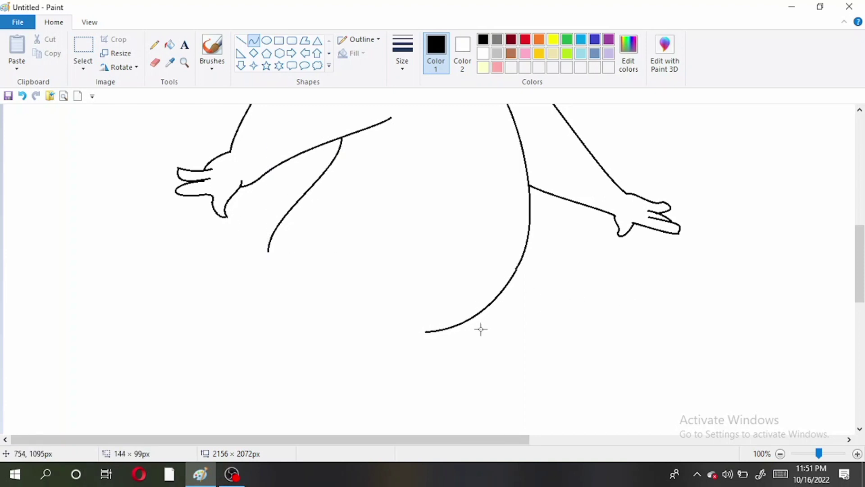
{"action": "left_click_drag", "start_coordinate": [376, 265], "coordinate": [425, 332]}
{"action": "mouse_move", "coordinate": [381, 270]}
{"action": "left_mouse_down"}
{"action": "mouse_move", "coordinate": [404, 322]}
{"action": "mouse_move", "coordinate": [375, 332]}
{"action": "left_mouse_up"}
Close the belly patch with its left side and a top edge of two rounded peaks meeting in a V.
{"action": "mouse_move", "coordinate": [422, 122]}
{"action": "left_mouse_down"}
{"action": "mouse_move", "coordinate": [377, 266]}
{"action": "mouse_move", "coordinate": [400, 222]}
{"action": "mouse_move", "coordinate": [374, 237]}
{"action": "mouse_move", "coordinate": [391, 228]}
{"action": "mouse_move", "coordinate": [460, 229]}
{"action": "mouse_move", "coordinate": [430, 183]}
{"action": "left_mouse_up"}
{"action": "left_click", "coordinate": [351, 194]}
{"action": "scroll", "coordinate": [430, 149], "scroll_direction": "up", "scroll_amount": 2}
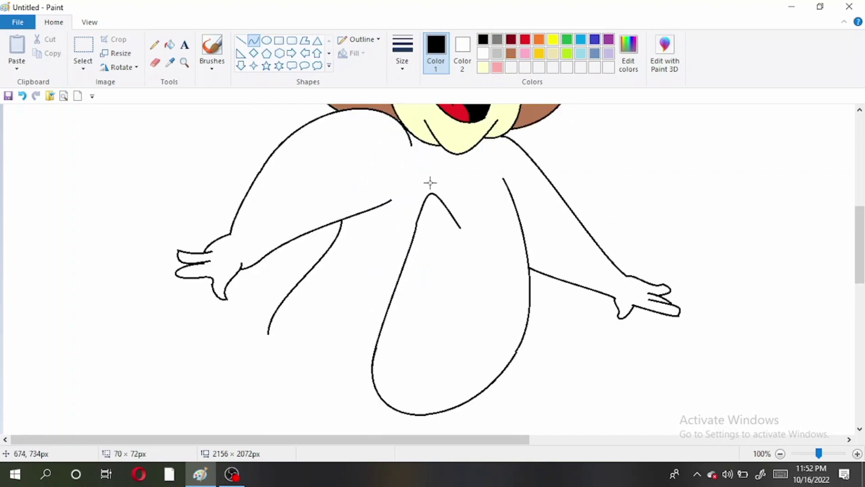
{"action": "left_click", "coordinate": [430, 184]}
{"action": "mouse_move", "coordinate": [460, 228]}
{"action": "left_mouse_down"}
{"action": "mouse_move", "coordinate": [523, 230]}
{"action": "mouse_move", "coordinate": [485, 176]}
{"action": "mouse_move", "coordinate": [511, 177]}
{"action": "left_mouse_up"}
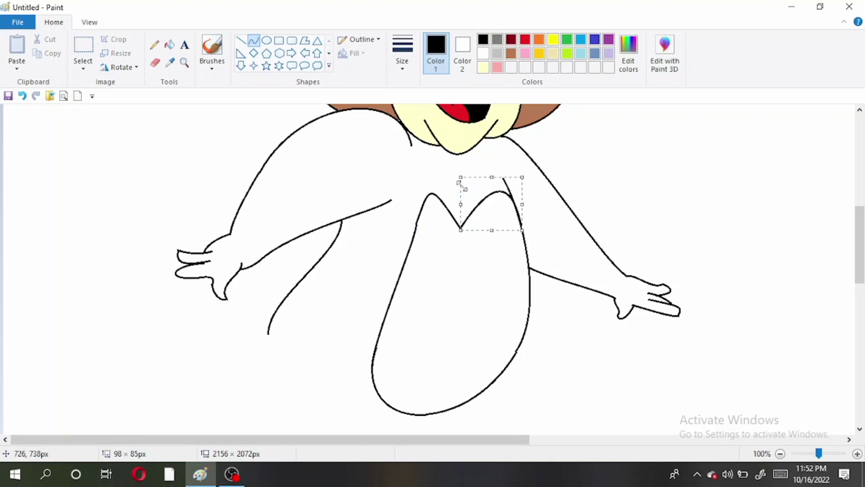
{"action": "left_click", "coordinate": [444, 183]}
Fill the belly patch with the custom pale yellow used on the face.
{"action": "scroll", "coordinate": [434, 240], "scroll_direction": "down", "scroll_amount": 2}
{"action": "scroll", "coordinate": [440, 253], "scroll_direction": "up", "scroll_amount": 2}
{"action": "left_click", "coordinate": [484, 67]}
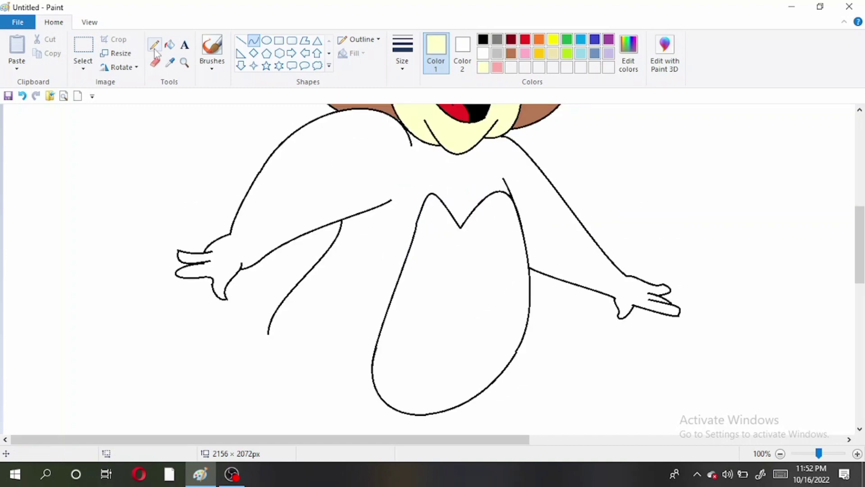
{"action": "left_click", "coordinate": [170, 44]}
{"action": "left_click", "coordinate": [444, 259]}
Draw the outer edge of the left leg in black, as a near-vertical curve from the hip to the ankle.
{"action": "left_click", "coordinate": [254, 40]}
{"action": "left_click", "coordinate": [483, 40]}
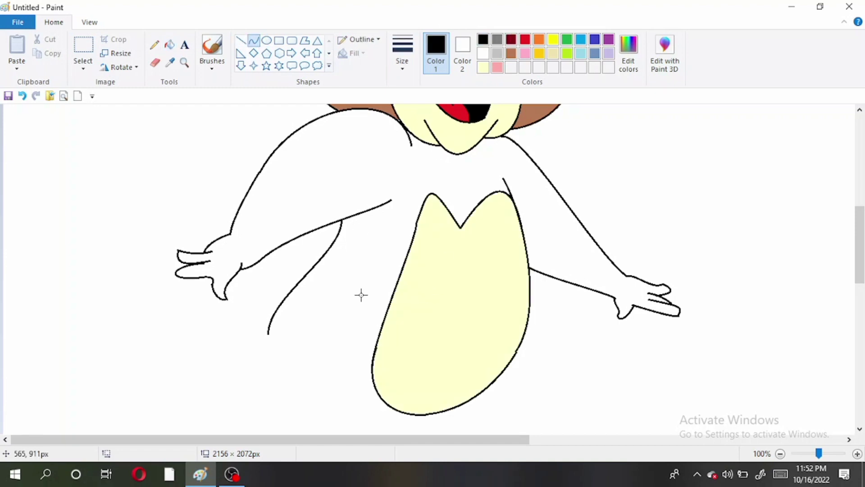
{"action": "scroll", "coordinate": [359, 294], "scroll_direction": "down", "scroll_amount": 3}
{"action": "left_click_drag", "start_coordinate": [267, 171], "coordinate": [257, 325]}
{"action": "scroll", "coordinate": [261, 293], "scroll_direction": "up", "scroll_amount": 2}
{"action": "mouse_move", "coordinate": [266, 273]}
{"action": "left_mouse_down"}
{"action": "mouse_move", "coordinate": [259, 280]}
{"action": "mouse_move", "coordinate": [276, 366]}
{"action": "mouse_move", "coordinate": [266, 284]}
{"action": "left_mouse_up"}
Draw the left foot with a sloping top, two toes and a curved sole ending at the heel.
{"action": "scroll", "coordinate": [260, 294], "scroll_direction": "down", "scroll_amount": 3}
{"action": "left_click_drag", "start_coordinate": [263, 225], "coordinate": [188, 266]}
{"action": "mouse_move", "coordinate": [188, 266]}
{"action": "left_mouse_down"}
{"action": "mouse_move", "coordinate": [178, 248]}
{"action": "mouse_move", "coordinate": [188, 243]}
{"action": "mouse_move", "coordinate": [193, 275]}
{"action": "mouse_move", "coordinate": [184, 273]}
{"action": "left_mouse_up"}
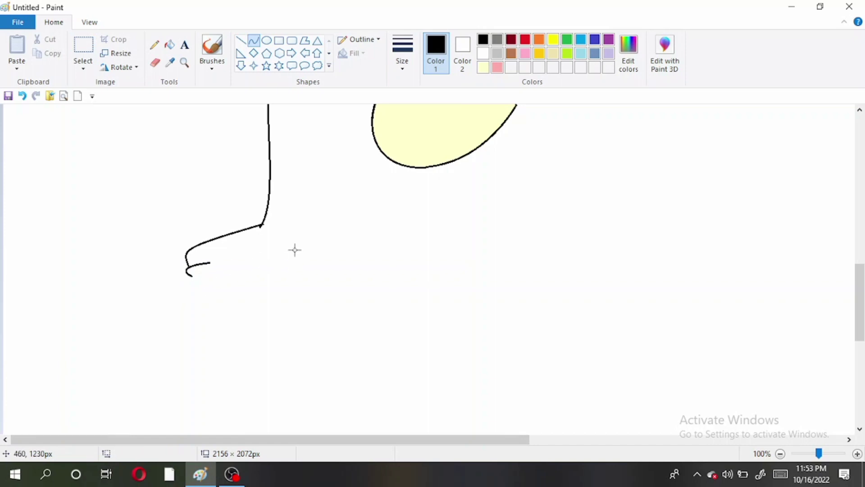
{"action": "left_click_drag", "start_coordinate": [294, 249], "coordinate": [187, 273]}
{"action": "left_click_drag", "start_coordinate": [239, 266], "coordinate": [292, 264]}
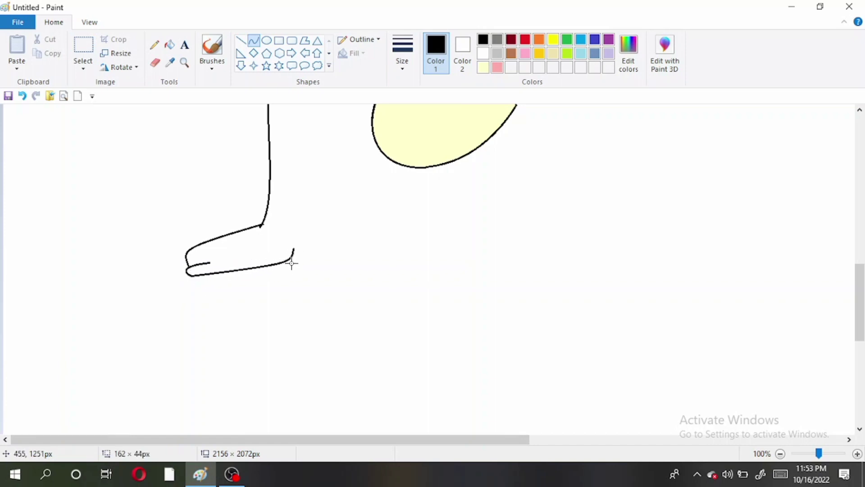
{"action": "left_click_drag", "start_coordinate": [201, 274], "coordinate": [192, 280]}
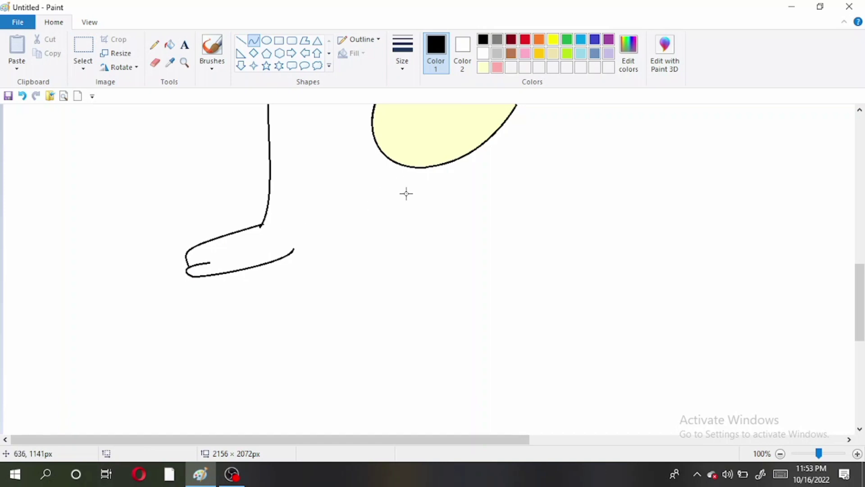
Draw the inner edge of the left leg as an arched curve from below the belly to the heel, about 190 × 100 px.
{"action": "left_click_drag", "start_coordinate": [406, 194], "coordinate": [287, 256]}
{"action": "left_click_drag", "start_coordinate": [384, 206], "coordinate": [293, 231]}
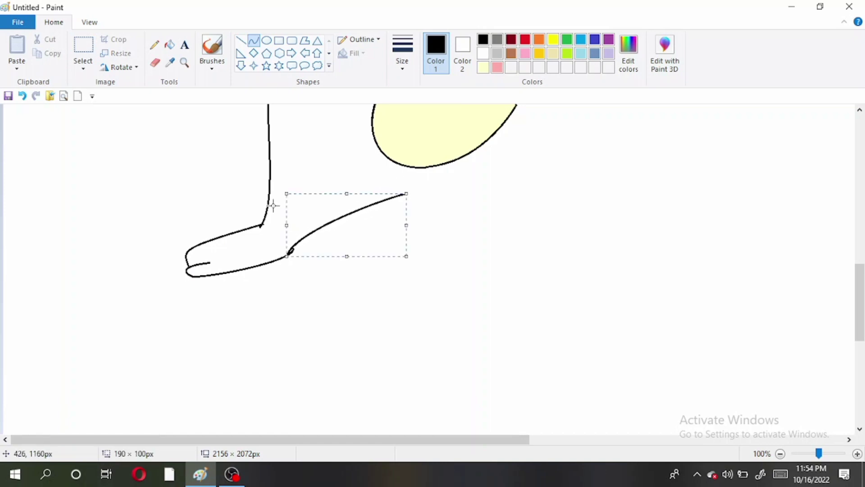
{"action": "left_click", "coordinate": [253, 213]}
Draw the right leg's outer edge, about 71 × 203 px, and its inner edge, about 195 × 115 px.
{"action": "left_click_drag", "start_coordinate": [502, 126], "coordinate": [547, 254]}
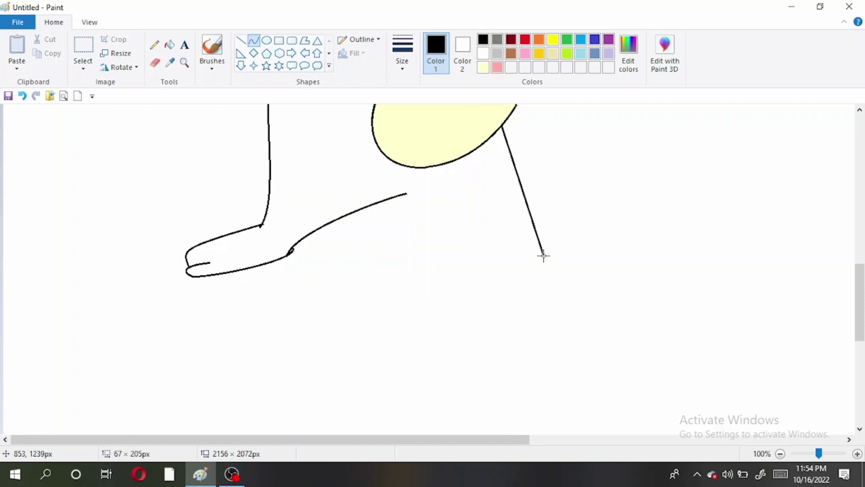
{"action": "left_click_drag", "start_coordinate": [533, 218], "coordinate": [525, 225]}
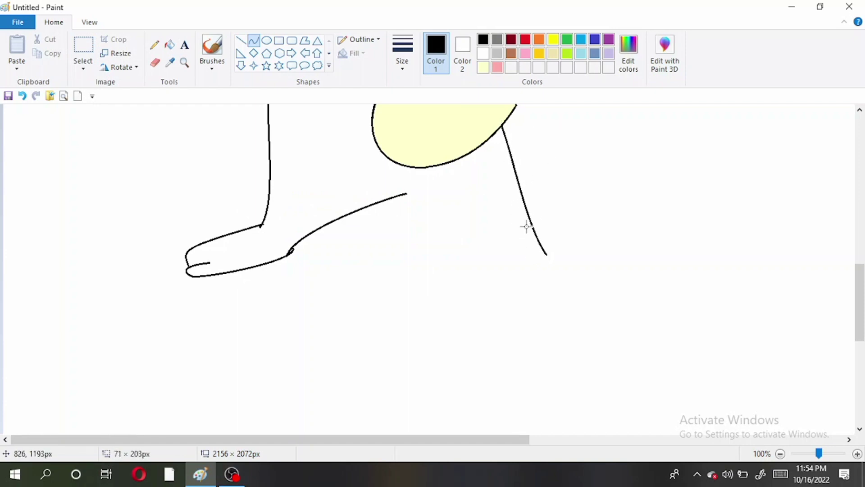
{"action": "left_click_drag", "start_coordinate": [395, 199], "coordinate": [518, 271]}
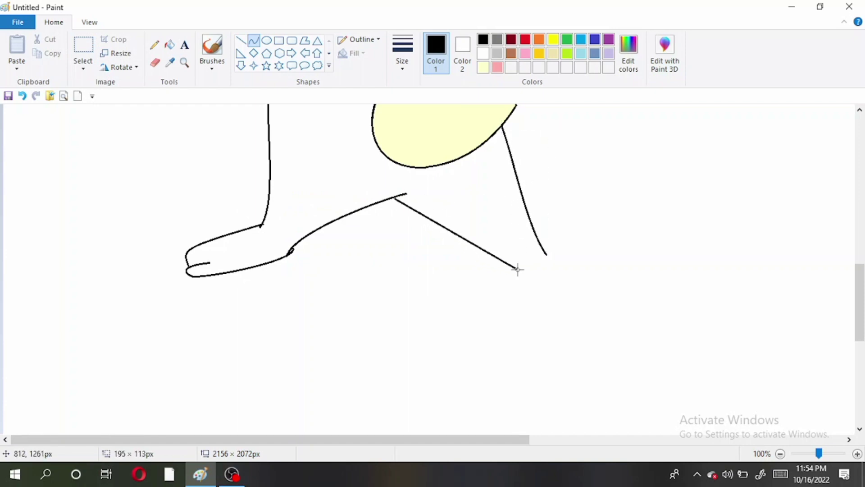
{"action": "left_click_drag", "start_coordinate": [468, 237], "coordinate": [485, 230]}
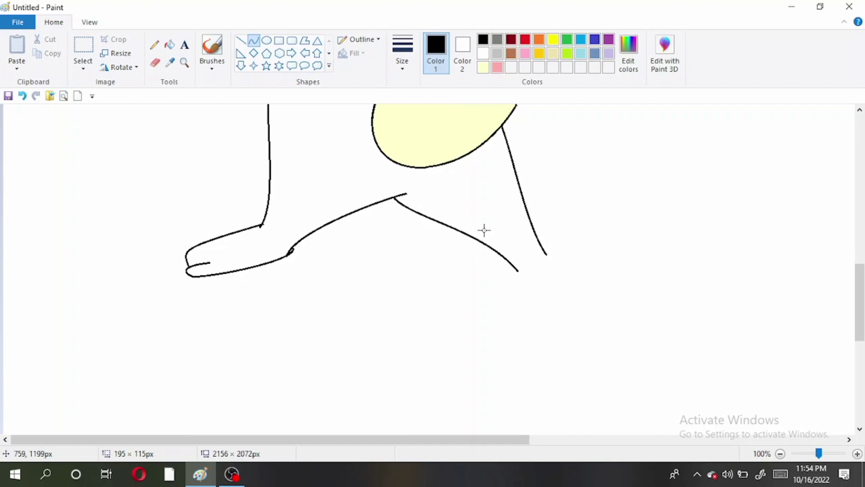
Draw the right foot with a curved top, two toes and a sole about 74 × 31 px.
{"action": "mouse_move", "coordinate": [535, 253]}
{"action": "left_mouse_down"}
{"action": "mouse_move", "coordinate": [583, 278]}
{"action": "mouse_move", "coordinate": [549, 255]}
{"action": "mouse_move", "coordinate": [578, 266]}
{"action": "mouse_move", "coordinate": [581, 288]}
{"action": "mouse_move", "coordinate": [563, 288]}
{"action": "mouse_move", "coordinate": [581, 292]}
{"action": "mouse_move", "coordinate": [572, 282]}
{"action": "mouse_move", "coordinate": [583, 282]}
{"action": "left_mouse_up"}
{"action": "left_click", "coordinate": [604, 243]}
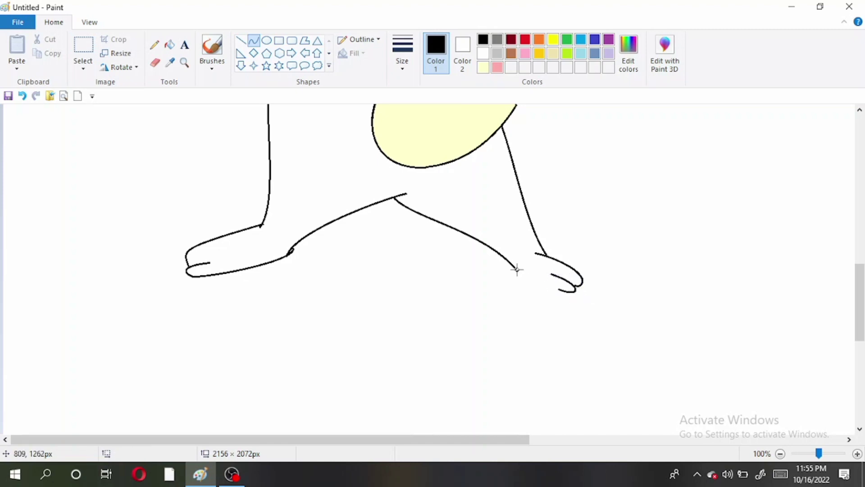
{"action": "mouse_move", "coordinate": [517, 270]}
{"action": "left_mouse_down"}
{"action": "mouse_move", "coordinate": [565, 286]}
{"action": "mouse_move", "coordinate": [515, 279]}
{"action": "mouse_move", "coordinate": [554, 292]}
{"action": "mouse_move", "coordinate": [532, 282]}
{"action": "left_mouse_up"}
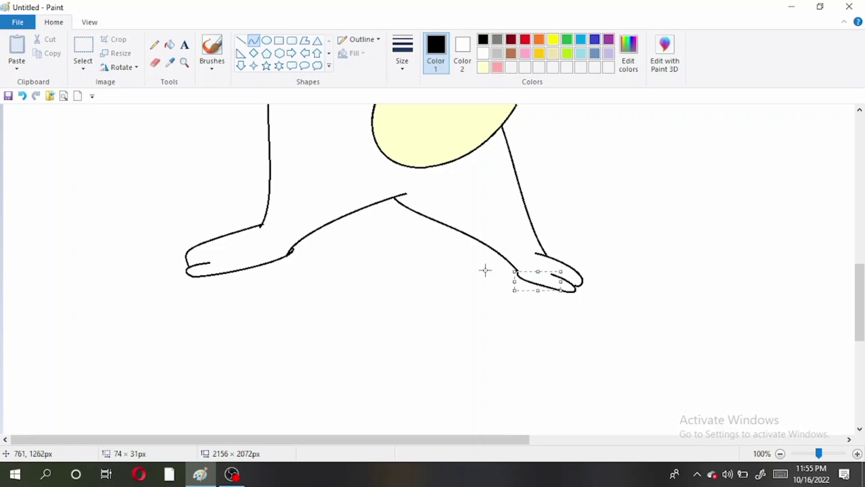
Draw a wavy, pointed tail about 237 px long, extending left from the hip, using an upper and a lower curve.
{"action": "scroll", "coordinate": [486, 271], "scroll_direction": "up", "scroll_amount": 8}
{"action": "scroll", "coordinate": [481, 265], "scroll_direction": "down", "scroll_amount": 4}
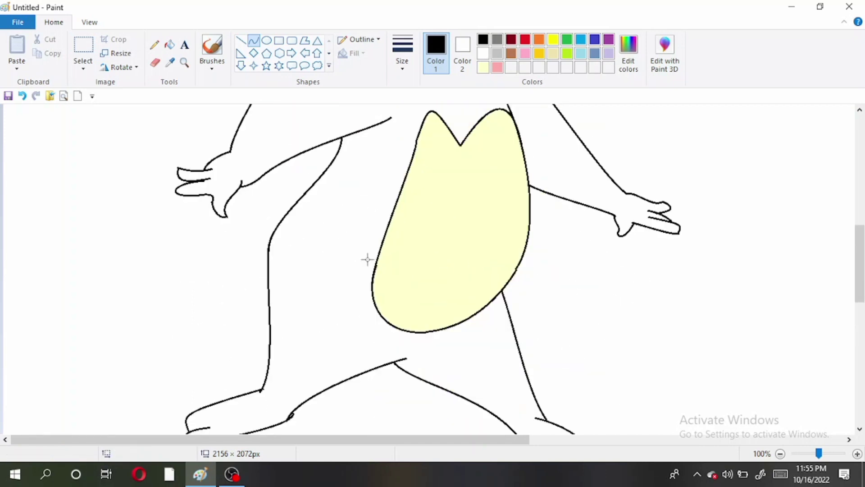
{"action": "mouse_move", "coordinate": [274, 235]}
{"action": "left_mouse_down"}
{"action": "mouse_move", "coordinate": [120, 237]}
{"action": "mouse_move", "coordinate": [123, 227]}
{"action": "left_mouse_up"}
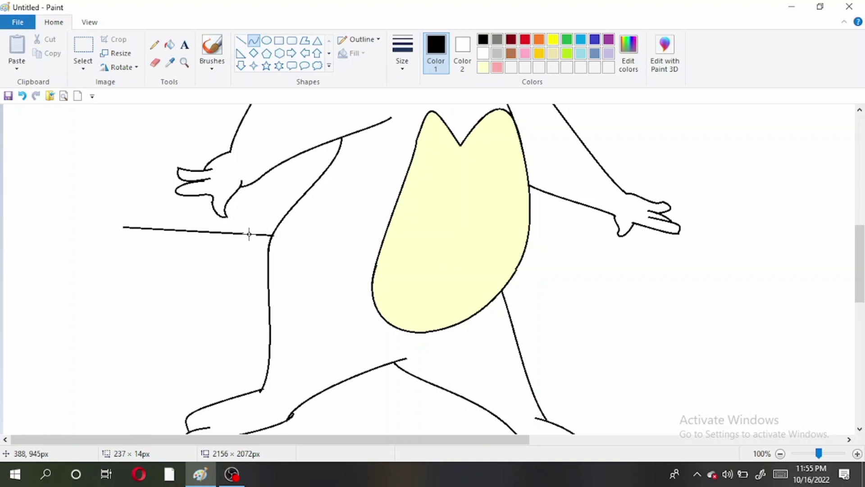
{"action": "left_click_drag", "start_coordinate": [249, 234], "coordinate": [174, 189]}
{"action": "left_click", "coordinate": [108, 231]}
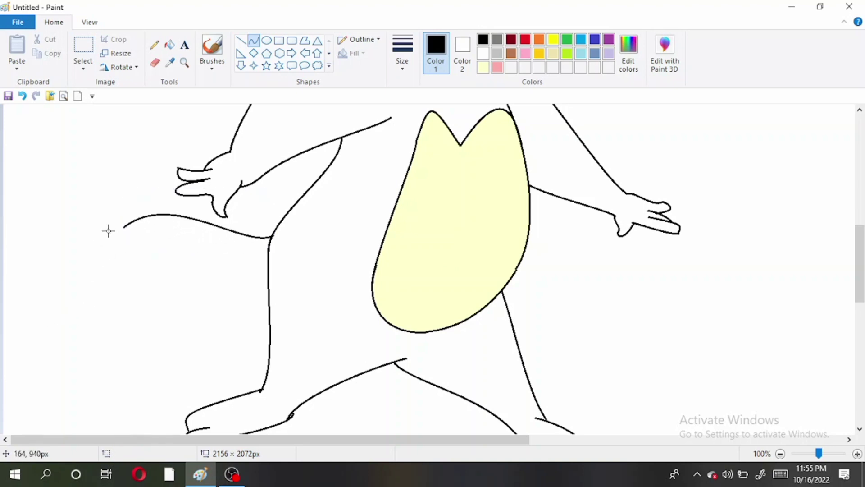
{"action": "mouse_move", "coordinate": [124, 228]}
{"action": "left_mouse_down"}
{"action": "mouse_move", "coordinate": [214, 236]}
{"action": "mouse_move", "coordinate": [266, 256]}
{"action": "left_mouse_up"}
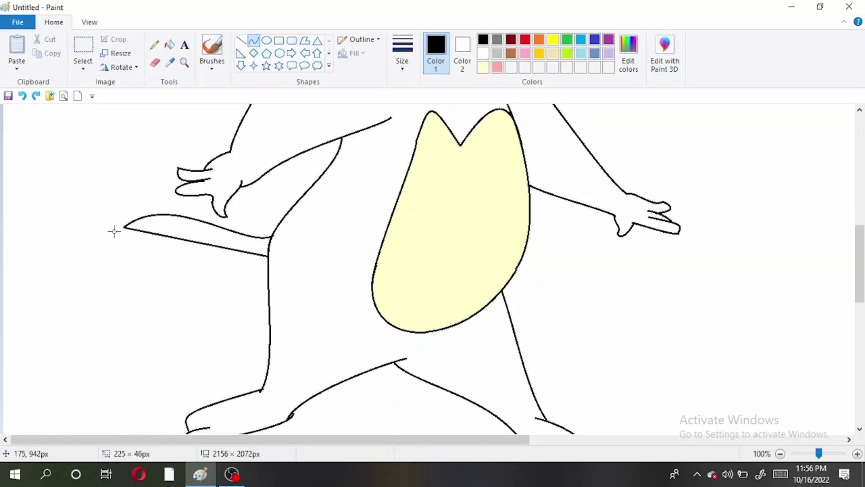
{"action": "left_click_drag", "start_coordinate": [138, 231], "coordinate": [159, 210]}
{"action": "mouse_move", "coordinate": [231, 243]}
{"action": "left_mouse_down"}
{"action": "mouse_move", "coordinate": [209, 245]}
{"action": "mouse_move", "coordinate": [228, 257]}
{"action": "left_mouse_up"}
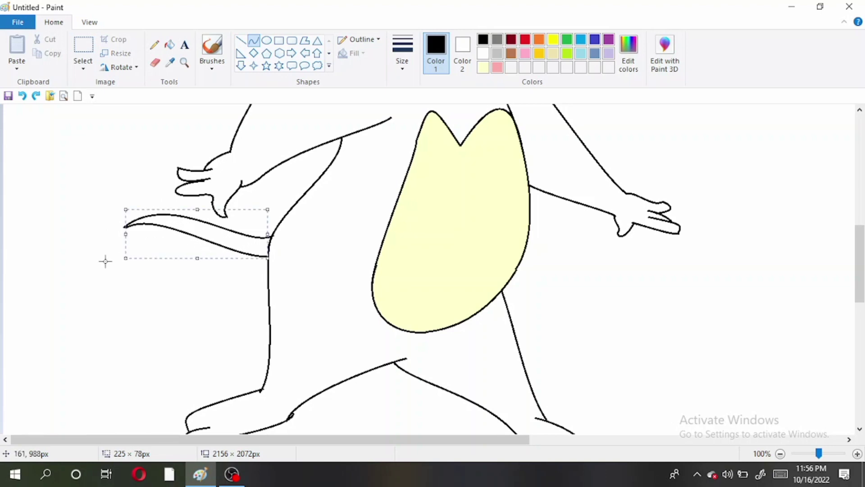
{"action": "left_click", "coordinate": [166, 283]}
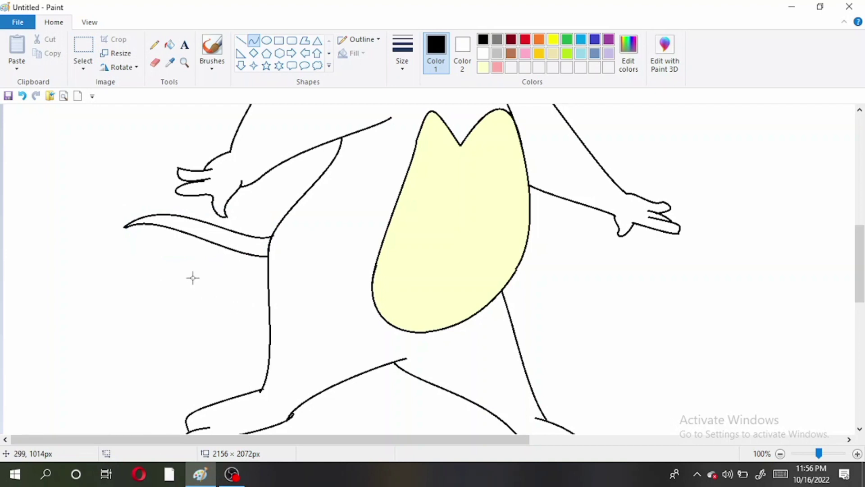
Fill the body, arms, legs and tail with the same brown as the head.
{"action": "double_click", "coordinate": [781, 453]}
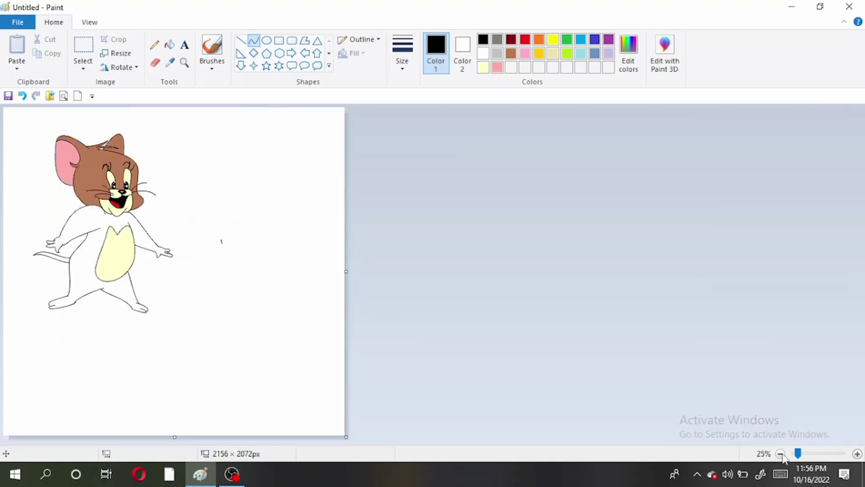
{"action": "left_click", "coordinate": [857, 454]}
{"action": "scroll", "coordinate": [860, 308], "scroll_direction": "down", "scroll_amount": 3}
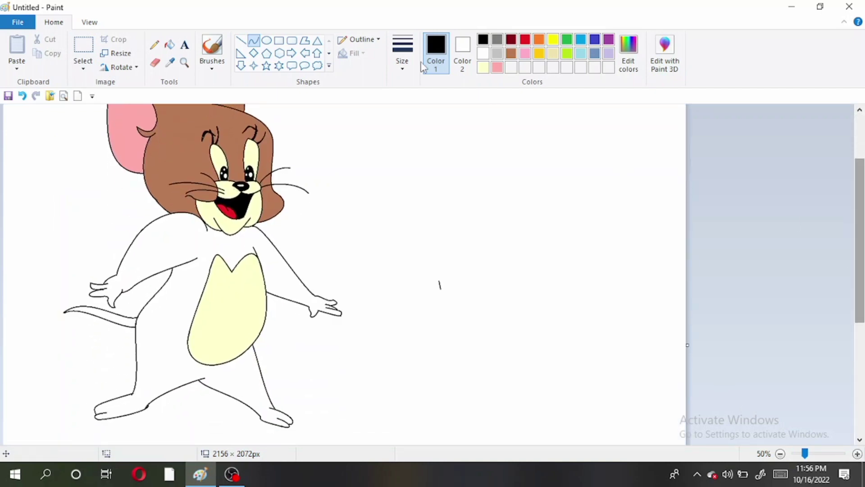
{"action": "left_click", "coordinate": [511, 53]}
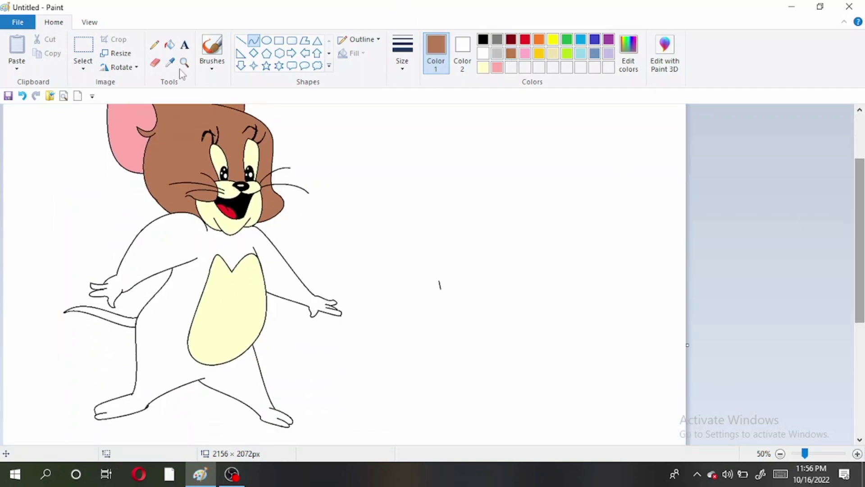
{"action": "left_click", "coordinate": [171, 45]}
{"action": "left_click", "coordinate": [170, 227]}
{"action": "scroll", "coordinate": [318, 245], "scroll_direction": "up", "scroll_amount": 2}
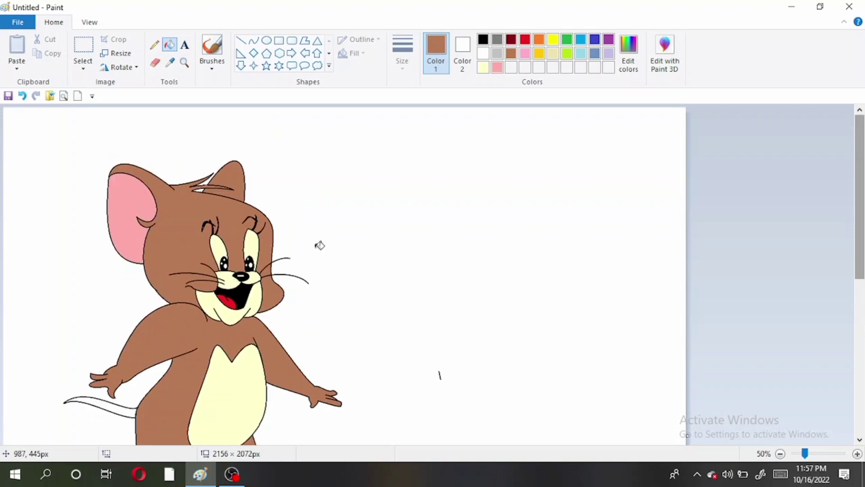
{"action": "scroll", "coordinate": [318, 245], "scroll_direction": "down", "scroll_amount": 4}
{"action": "left_click", "coordinate": [102, 232]}
Look over the coloured mouse and display the whole drawing in full screen.
{"action": "scroll", "coordinate": [193, 245], "scroll_direction": "up", "scroll_amount": 2}
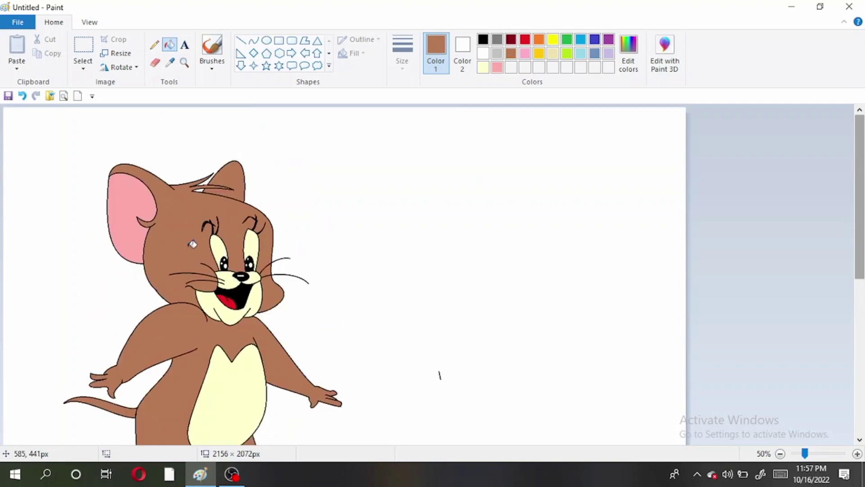
{"action": "scroll", "coordinate": [193, 244], "scroll_direction": "down", "scroll_amount": 1}
{"action": "scroll", "coordinate": [193, 244], "scroll_direction": "up", "scroll_amount": 1}
{"action": "scroll", "coordinate": [193, 245], "scroll_direction": "down", "scroll_amount": 1}
{"action": "scroll", "coordinate": [193, 244], "scroll_direction": "up", "scroll_amount": 2}
{"action": "scroll", "coordinate": [193, 244], "scroll_direction": "down", "scroll_amount": 2}
{"action": "scroll", "coordinate": [193, 244], "scroll_direction": "up", "scroll_amount": 2}
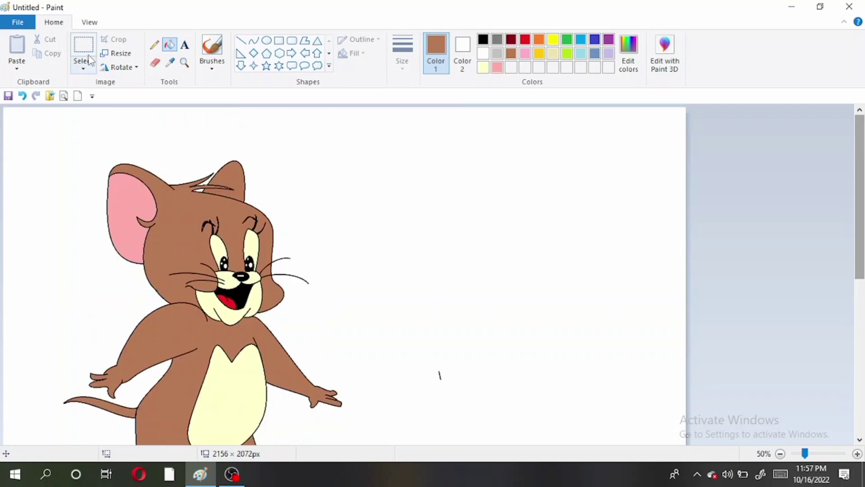
{"action": "left_click", "coordinate": [89, 22]}
{"action": "left_click", "coordinate": [162, 52]}
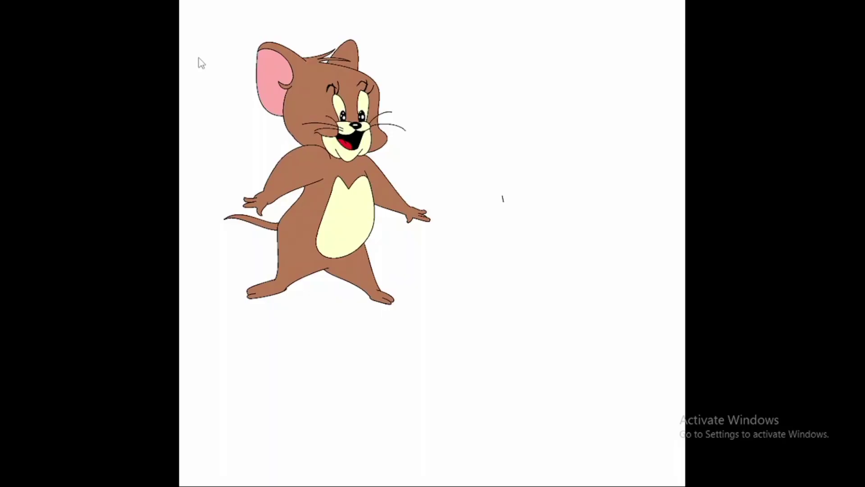